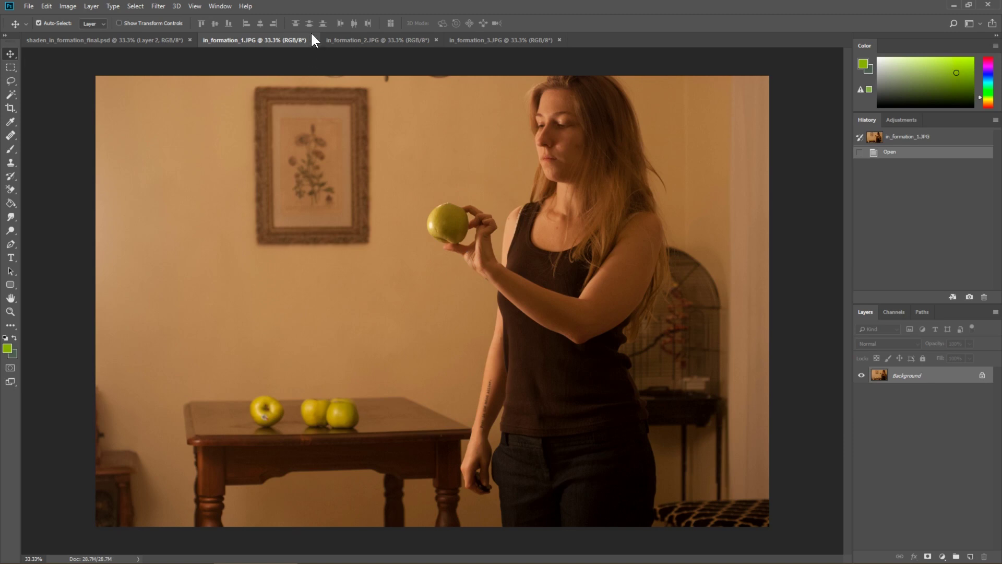
- Square-crop in_formation_2.JPG around the folded figure and apples, then bring up in_formation_3.JPG
{"action": "left_click", "coordinate": [359, 41]}
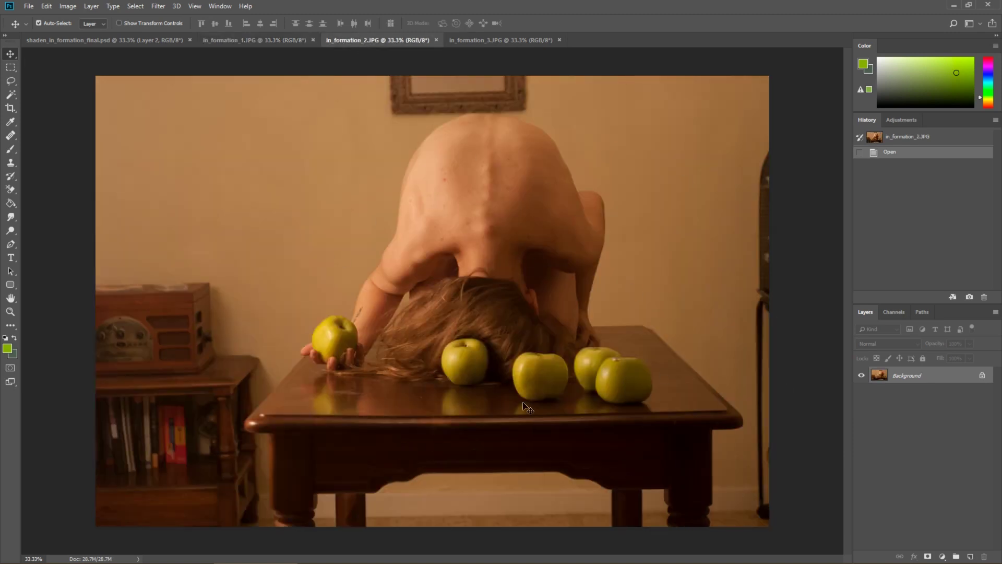
{"action": "left_click", "coordinate": [490, 36]}
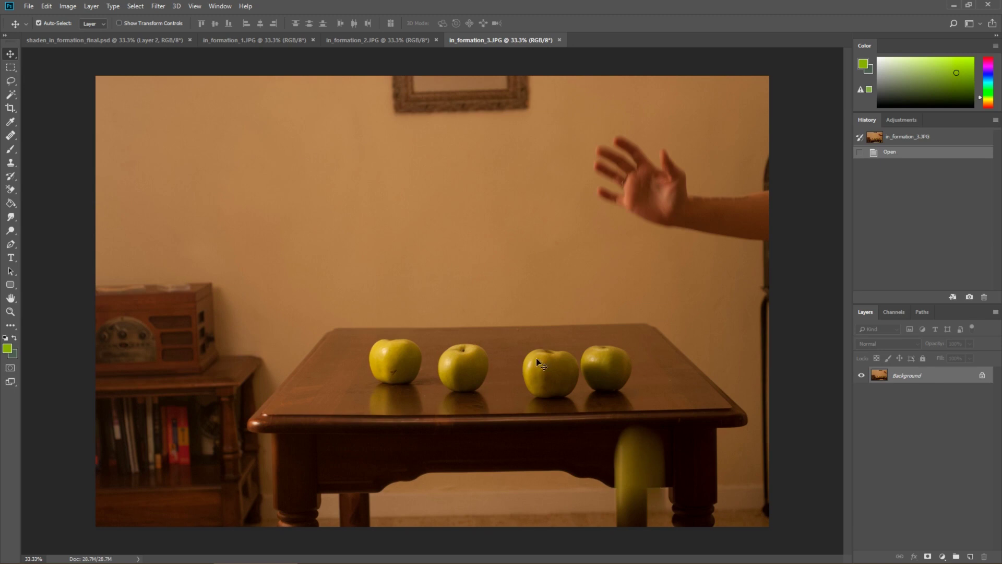
{"action": "left_click", "coordinate": [364, 41]}
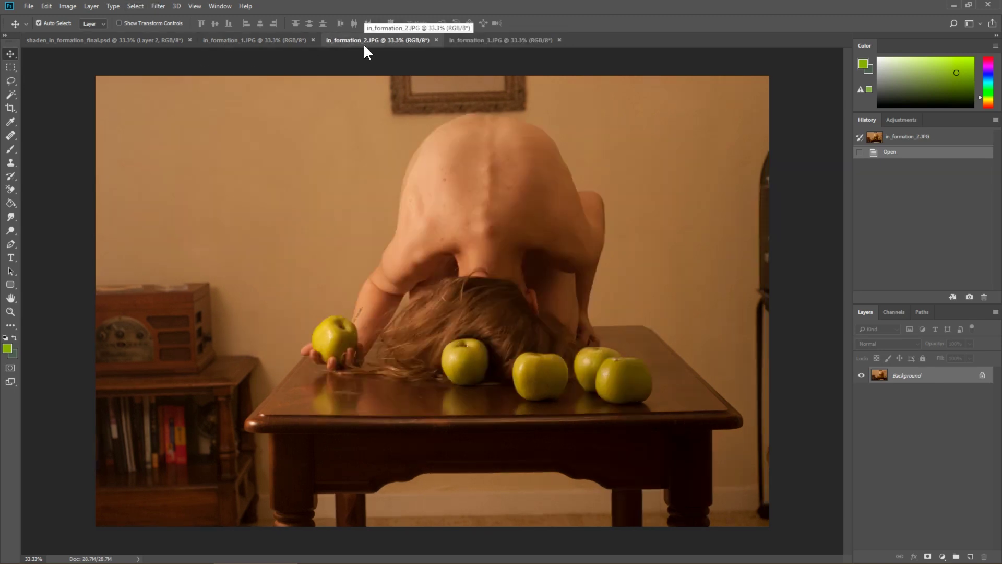
{"action": "key", "text": "c"}
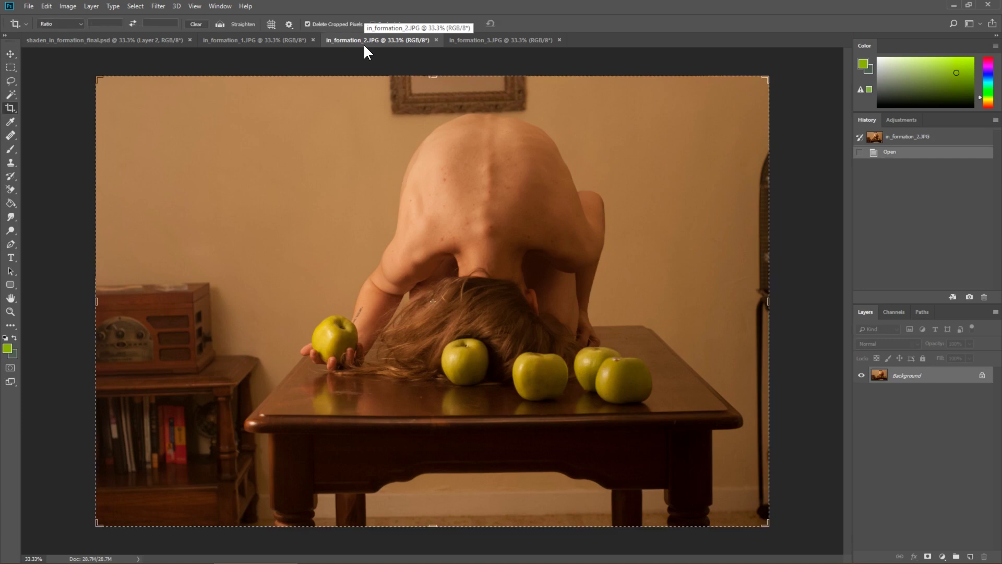
{"action": "left_click_drag", "start_coordinate": [242, 77], "coordinate": [764, 542]}
{"action": "left_click_drag", "start_coordinate": [622, 340], "coordinate": [607, 340]}
{"action": "key", "text": "Return"}
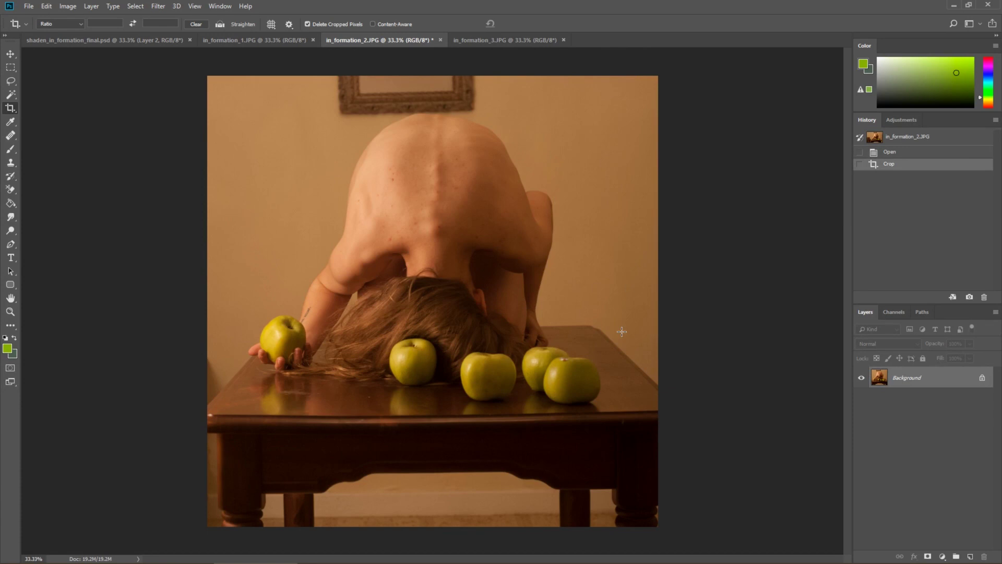
{"action": "left_click", "coordinate": [505, 40]}
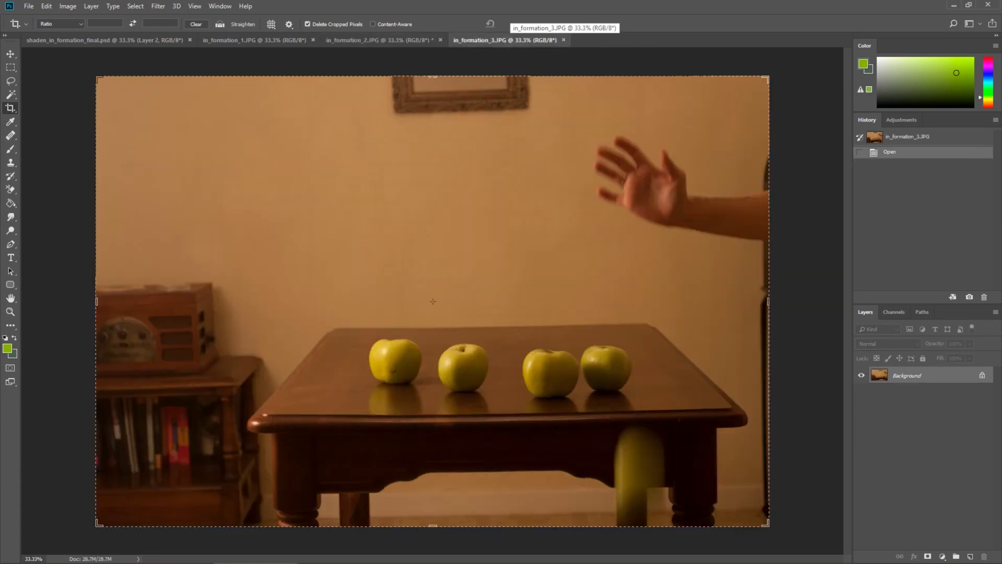
- Lasso the green blur in in_formation_3.JPG and paste it over the right table leg in in_formation_2.JPG
{"action": "key", "text": "l"}
{"action": "mouse_move", "coordinate": [628, 422]}
{"action": "left_mouse_down"}
{"action": "mouse_move", "coordinate": [610, 508]}
{"action": "mouse_move", "coordinate": [640, 527]}
{"action": "mouse_move", "coordinate": [679, 498]}
{"action": "mouse_move", "coordinate": [669, 435]}
{"action": "mouse_move", "coordinate": [629, 422]}
{"action": "left_mouse_up"}
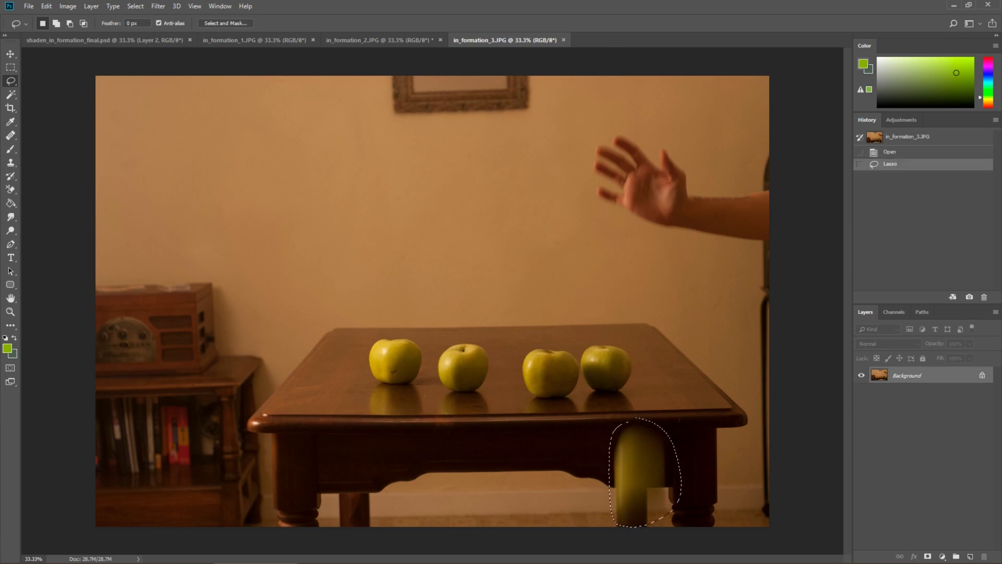
{"action": "left_click", "coordinate": [371, 41]}
{"action": "key", "text": "ctrl+v"}
{"action": "key", "text": "v"}
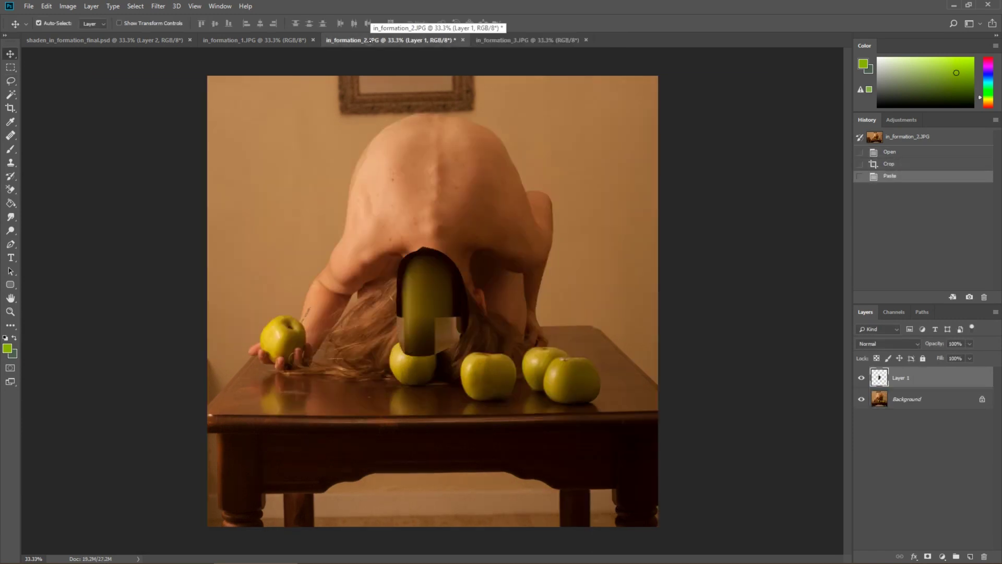
{"action": "left_click_drag", "start_coordinate": [440, 293], "coordinate": [634, 456]}
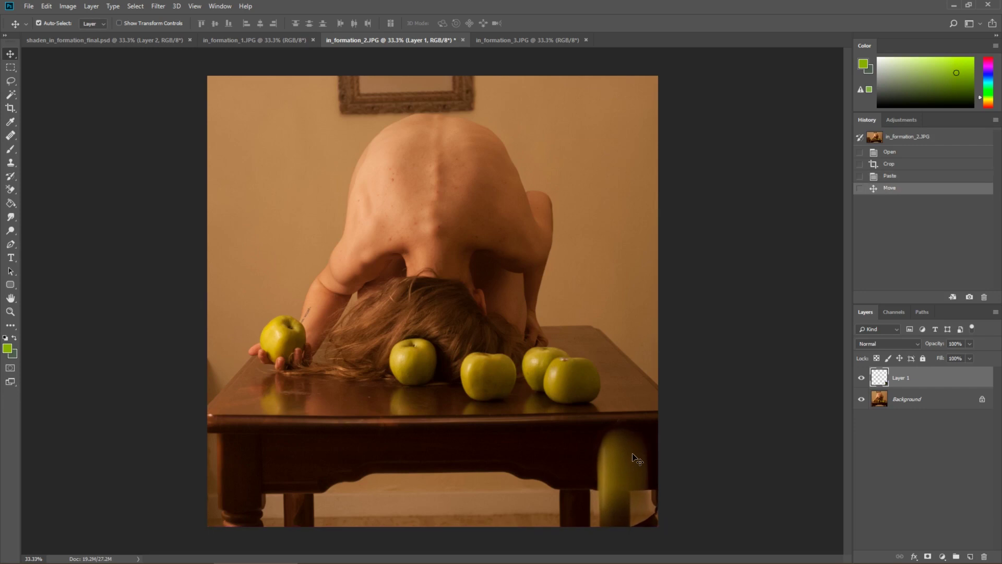
{"action": "left_click_drag", "start_coordinate": [638, 459], "coordinate": [588, 470]}
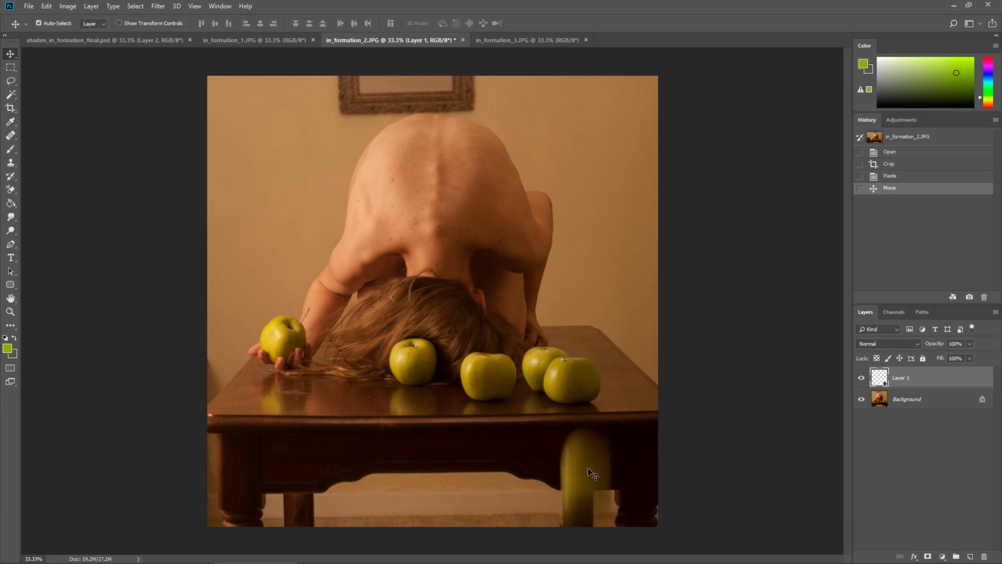
- Add a layer mask to the pasted patch and paint black with a 100 px brush to hide its edges
{"action": "left_click", "coordinate": [928, 556]}
{"action": "key", "text": "b"}
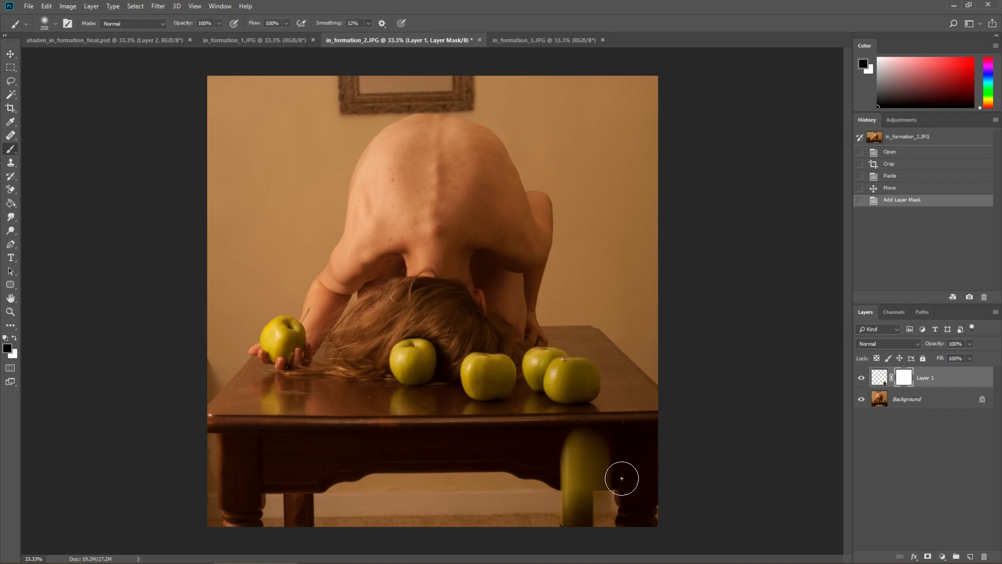
{"action": "key", "text": "bracketleft"}
{"action": "key", "text": "bracketleft"}
{"action": "key", "text": "bracketleft"}
{"action": "key", "text": "bracketleft"}
{"action": "key", "text": "bracketleft"}
{"action": "right_click", "coordinate": [626, 444]}
{"action": "key", "text": "Escape"}
{"action": "left_click_drag", "start_coordinate": [554, 519], "coordinate": [548, 416]}
{"action": "mouse_move", "coordinate": [623, 492]}
{"action": "left_mouse_down"}
{"action": "mouse_move", "coordinate": [618, 427]}
{"action": "mouse_move", "coordinate": [555, 419]}
{"action": "left_mouse_up"}
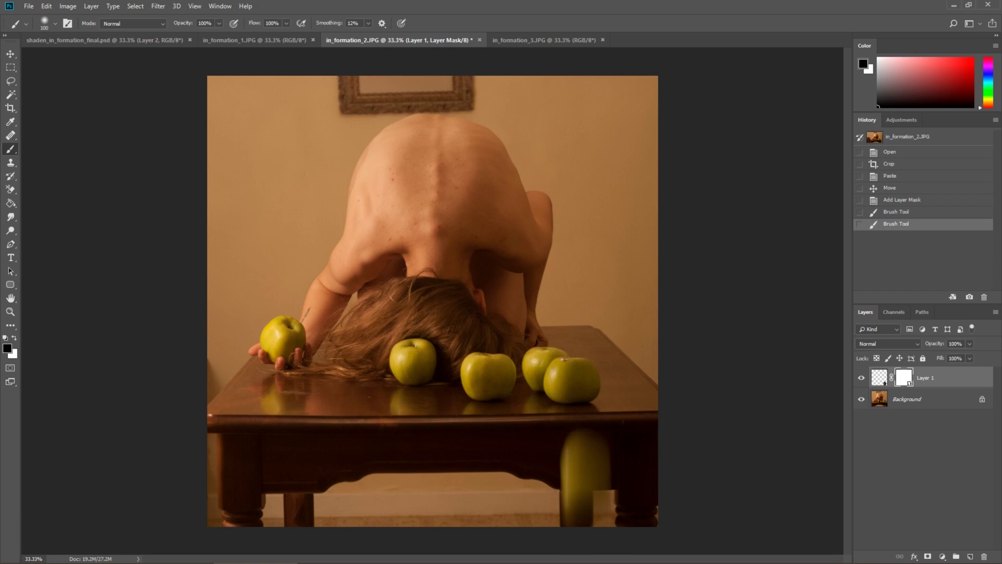
{"action": "key", "text": "l"}
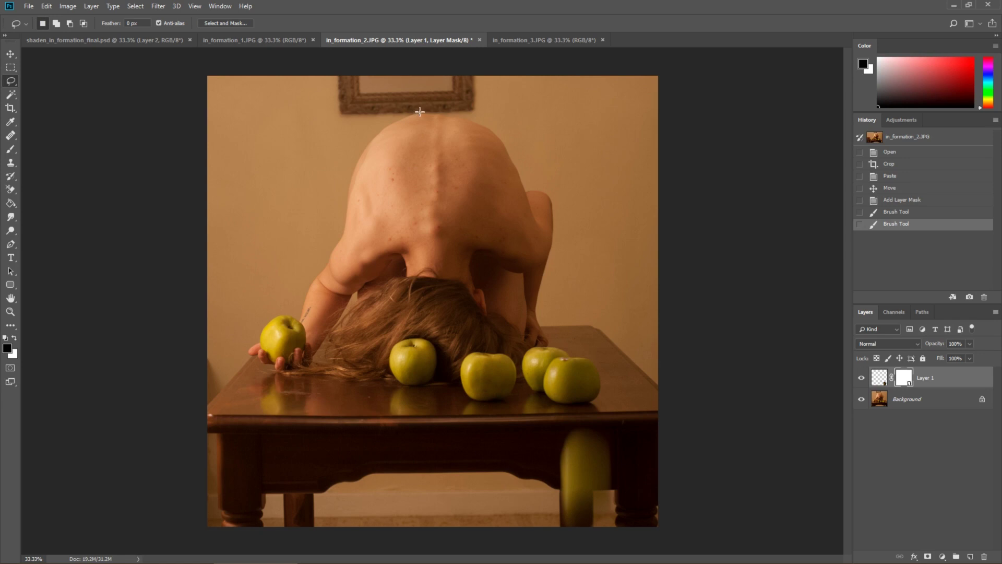
- Lasso around the figure and tabletop and feather the selection by 250 pixels
{"action": "left_click_drag", "start_coordinate": [405, 120], "coordinate": [370, 144]}
{"action": "mouse_move", "coordinate": [346, 226]}
{"action": "left_mouse_down"}
{"action": "mouse_move", "coordinate": [298, 320]}
{"action": "mouse_move", "coordinate": [282, 315]}
{"action": "mouse_move", "coordinate": [267, 329]}
{"action": "mouse_move", "coordinate": [237, 385]}
{"action": "mouse_move", "coordinate": [184, 407]}
{"action": "mouse_move", "coordinate": [133, 219]}
{"action": "mouse_move", "coordinate": [219, 51]}
{"action": "mouse_move", "coordinate": [296, 37]}
{"action": "mouse_move", "coordinate": [637, 63]}
{"action": "mouse_move", "coordinate": [674, 84]}
{"action": "mouse_move", "coordinate": [688, 165]}
{"action": "mouse_move", "coordinate": [689, 385]}
{"action": "mouse_move", "coordinate": [680, 407]}
{"action": "mouse_move", "coordinate": [602, 333]}
{"action": "left_mouse_up"}
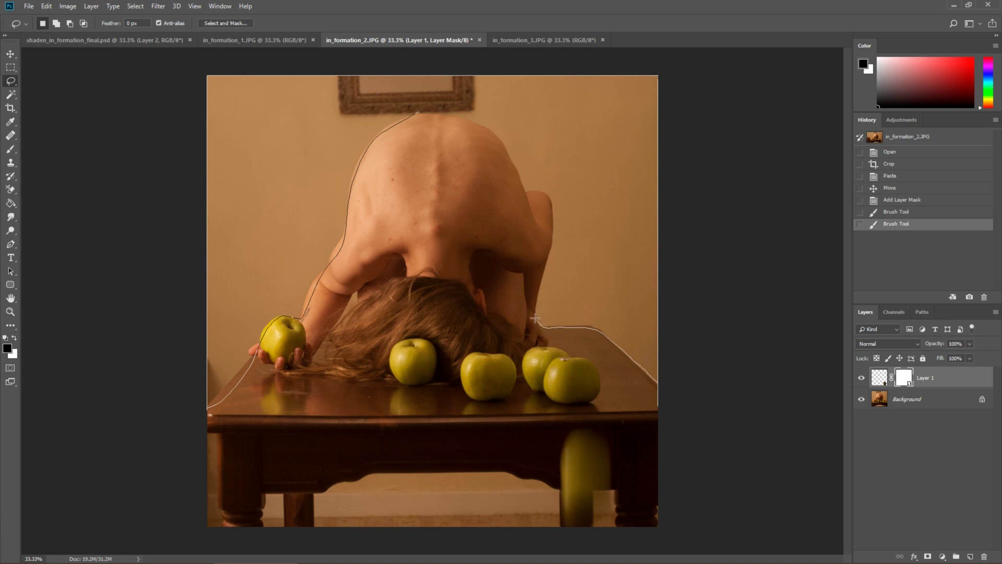
{"action": "mouse_move", "coordinate": [536, 318]}
{"action": "left_mouse_down"}
{"action": "mouse_move", "coordinate": [547, 202]}
{"action": "mouse_move", "coordinate": [524, 190]}
{"action": "mouse_move", "coordinate": [493, 138]}
{"action": "left_mouse_up"}
{"action": "left_click_drag", "start_coordinate": [442, 113], "coordinate": [440, 112]}
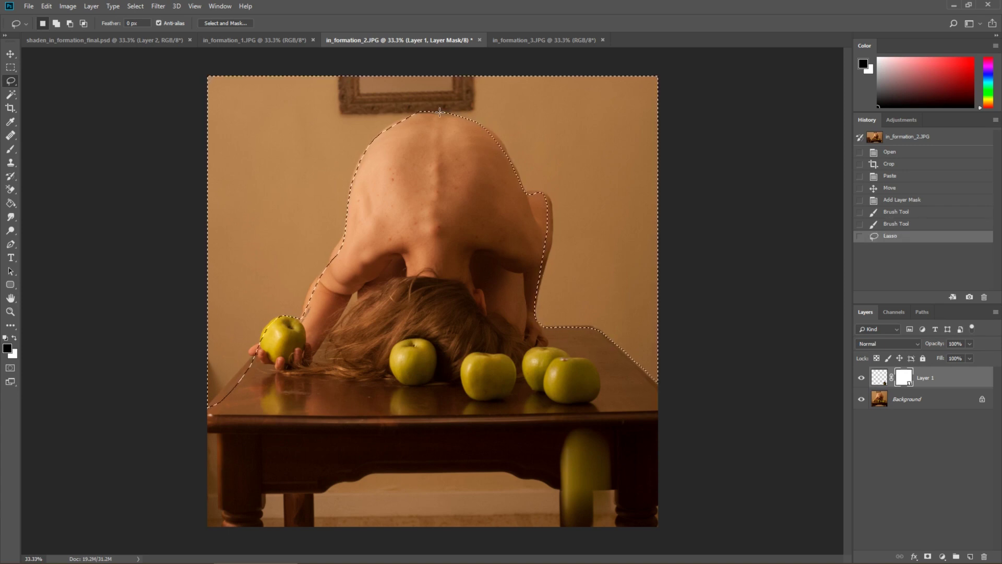
{"action": "right_click", "coordinate": [621, 262]}
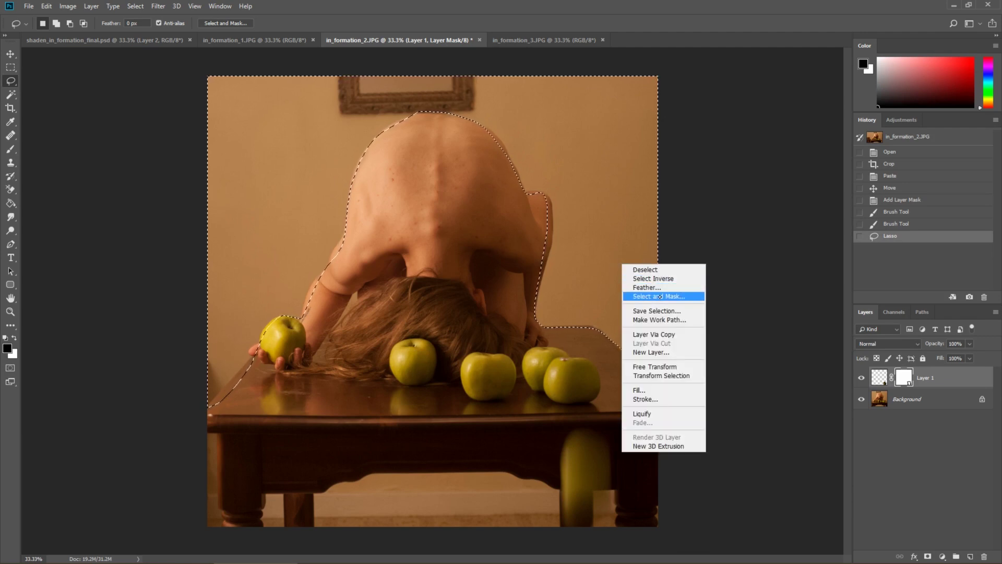
{"action": "left_click", "coordinate": [656, 287]}
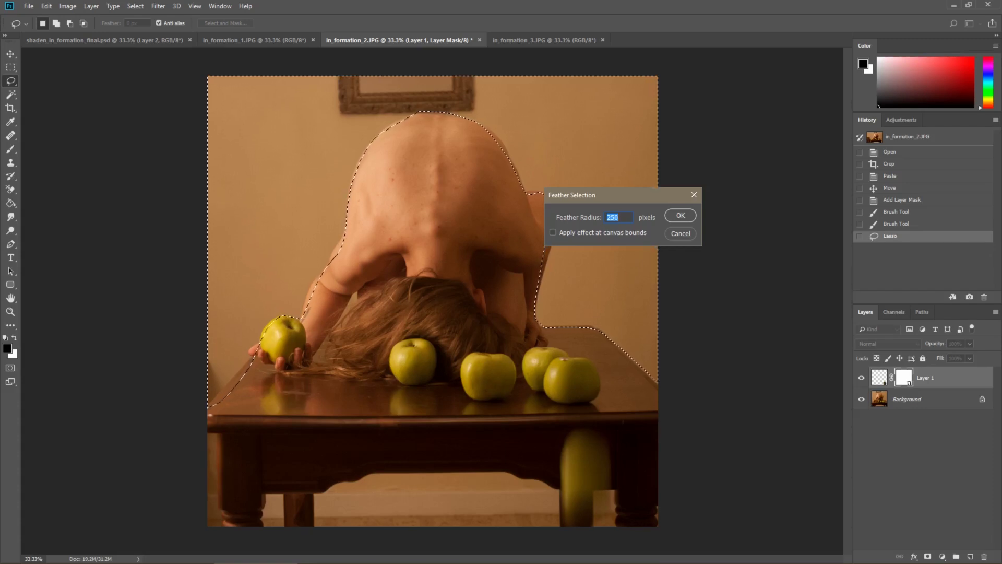
{"action": "key", "text": "Return"}
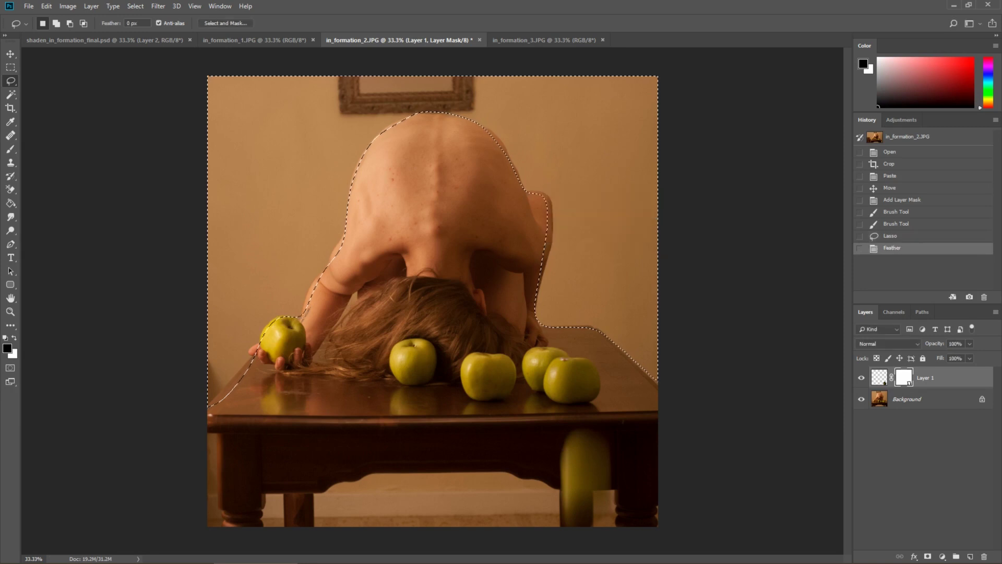
- Add a Curves adjustment and pull the curve down to darken the surroundings
{"action": "left_click", "coordinate": [943, 557]}
{"action": "left_click", "coordinate": [935, 427]}
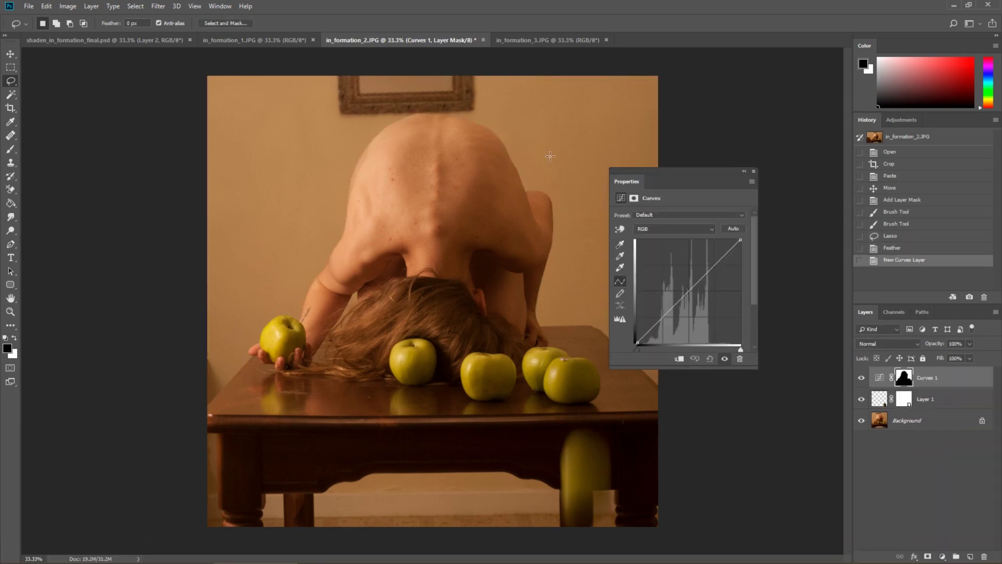
{"action": "left_click_drag", "start_coordinate": [689, 293], "coordinate": [692, 307]}
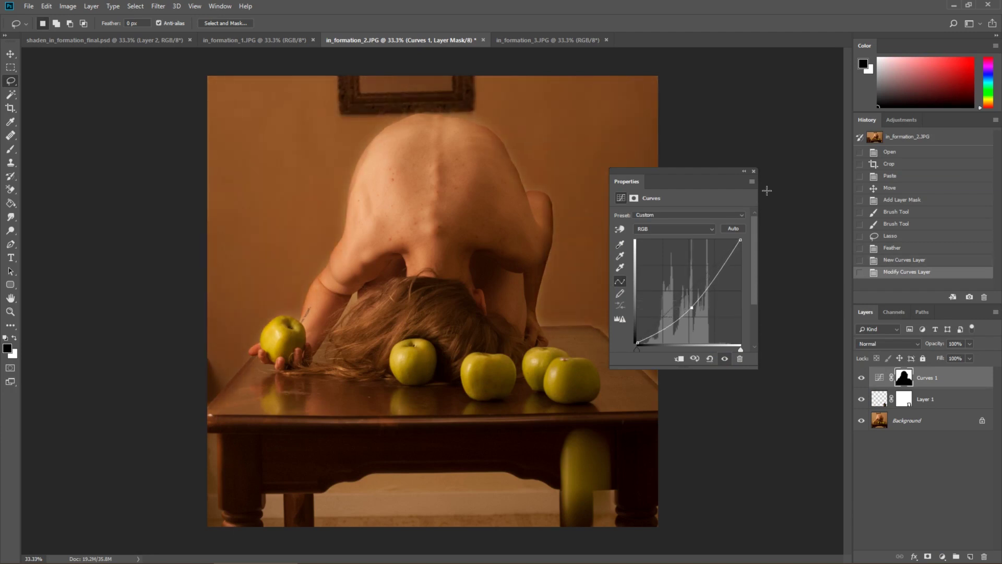
{"action": "left_click", "coordinate": [753, 171]}
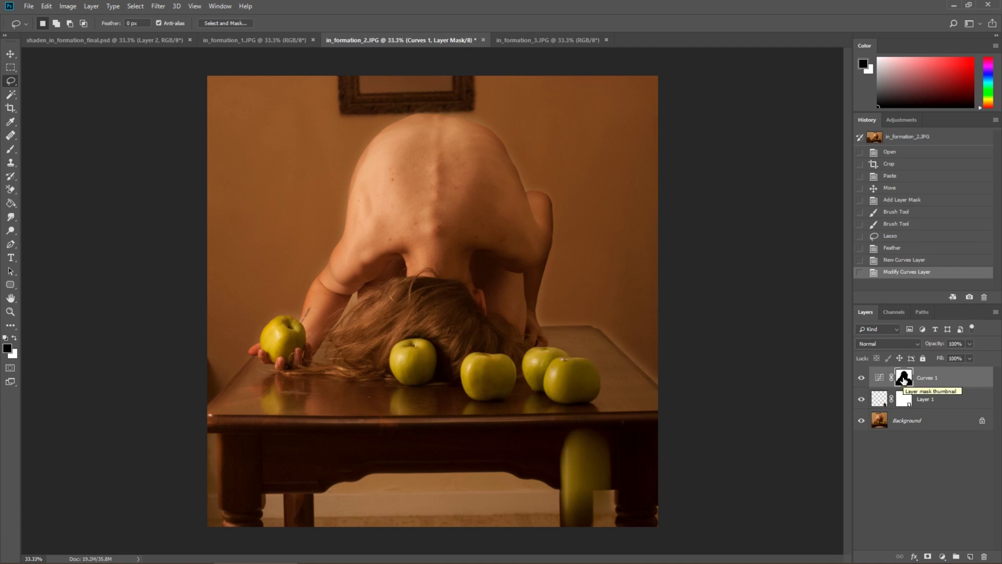
{"action": "key", "text": "b"}
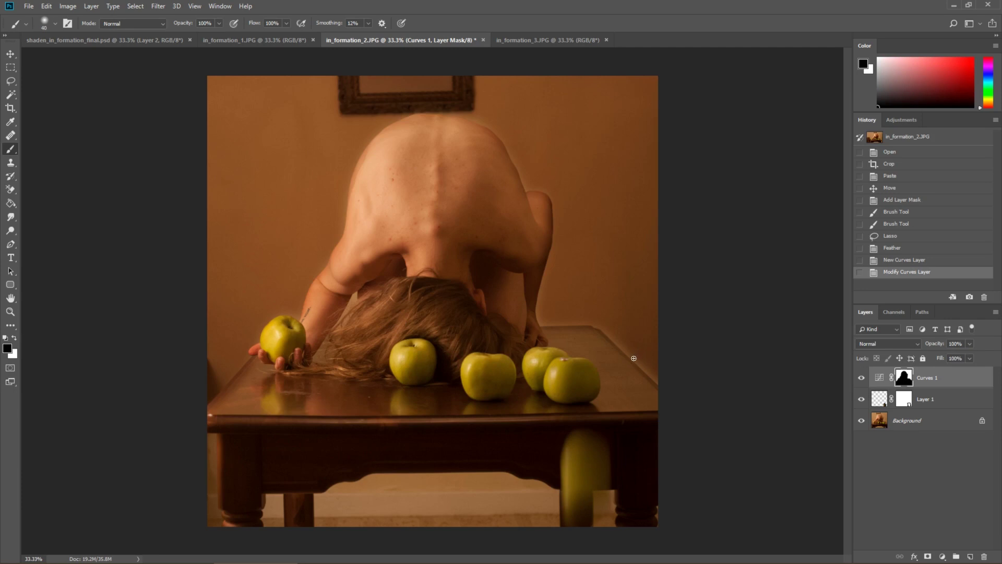
- Paint white at 43% opacity on the Curves 1 mask along the right edge, back and shoulder
{"action": "key", "text": "x"}
{"action": "key", "text": "x"}
{"action": "key", "text": "x"}
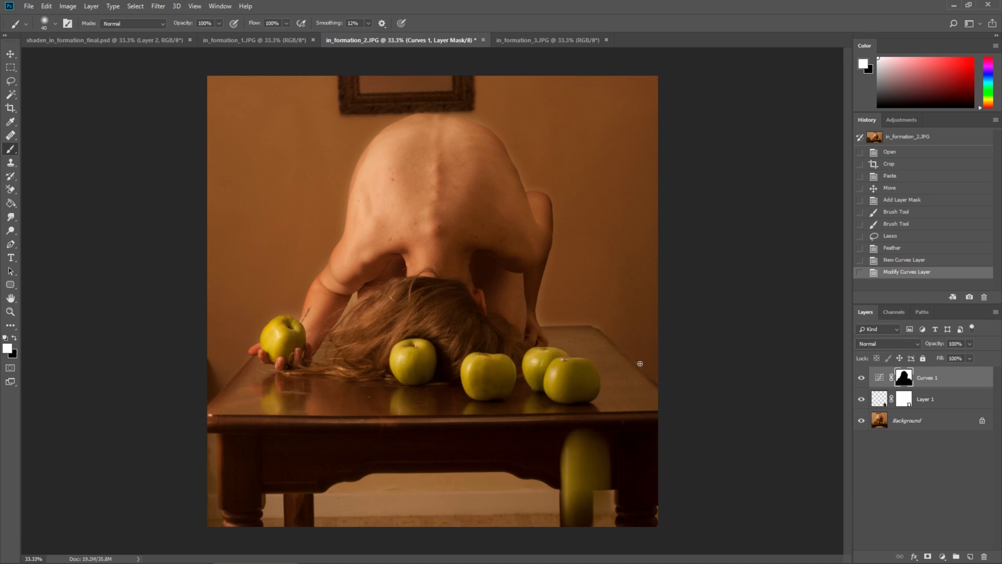
{"action": "left_click_drag", "start_coordinate": [650, 372], "coordinate": [590, 317]}
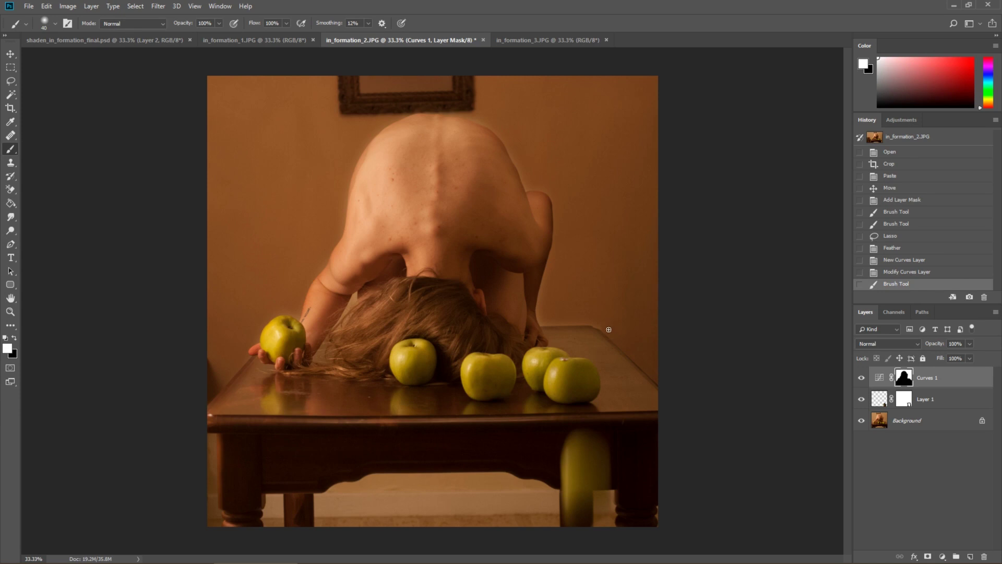
{"action": "left_click_drag", "start_coordinate": [568, 321], "coordinate": [532, 301]}
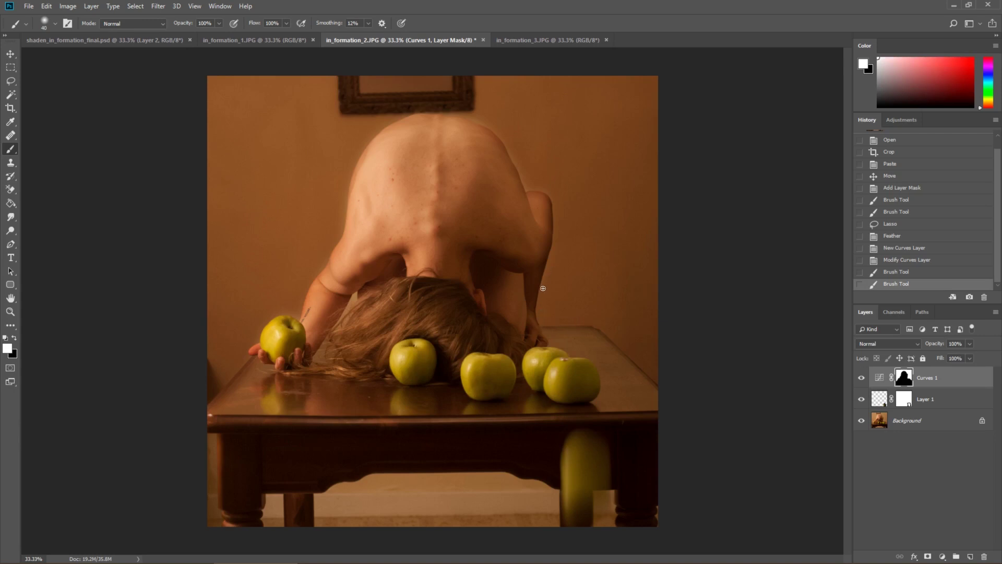
{"action": "mouse_move", "coordinate": [544, 295]}
{"action": "left_mouse_down"}
{"action": "mouse_move", "coordinate": [559, 195]}
{"action": "mouse_move", "coordinate": [535, 187]}
{"action": "mouse_move", "coordinate": [553, 196]}
{"action": "mouse_move", "coordinate": [560, 218]}
{"action": "mouse_move", "coordinate": [538, 186]}
{"action": "left_mouse_up"}
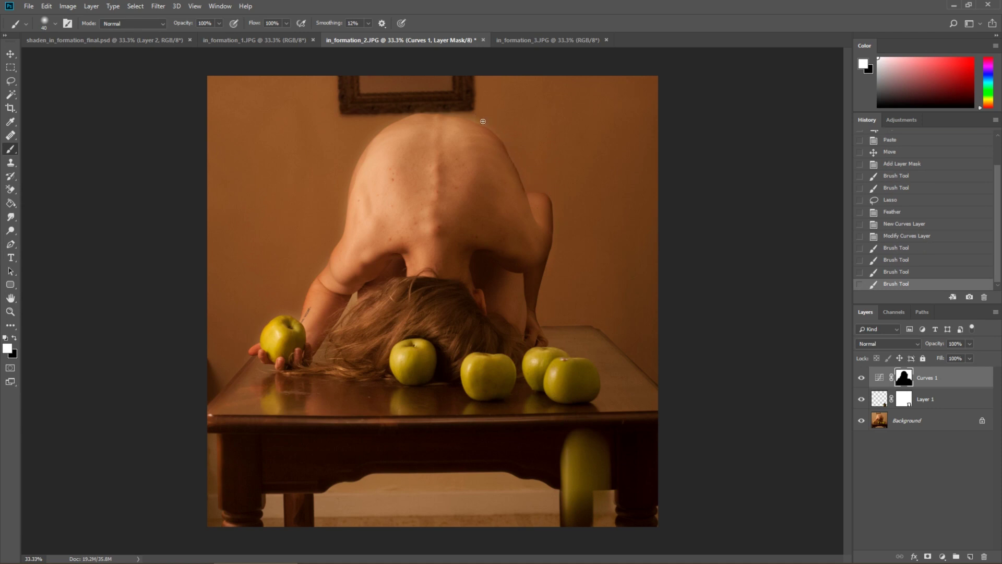
{"action": "mouse_move", "coordinate": [499, 136]}
{"action": "left_mouse_down"}
{"action": "mouse_move", "coordinate": [436, 98]}
{"action": "mouse_move", "coordinate": [433, 119]}
{"action": "mouse_move", "coordinate": [465, 114]}
{"action": "mouse_move", "coordinate": [426, 98]}
{"action": "mouse_move", "coordinate": [458, 111]}
{"action": "mouse_move", "coordinate": [418, 106]}
{"action": "left_mouse_up"}
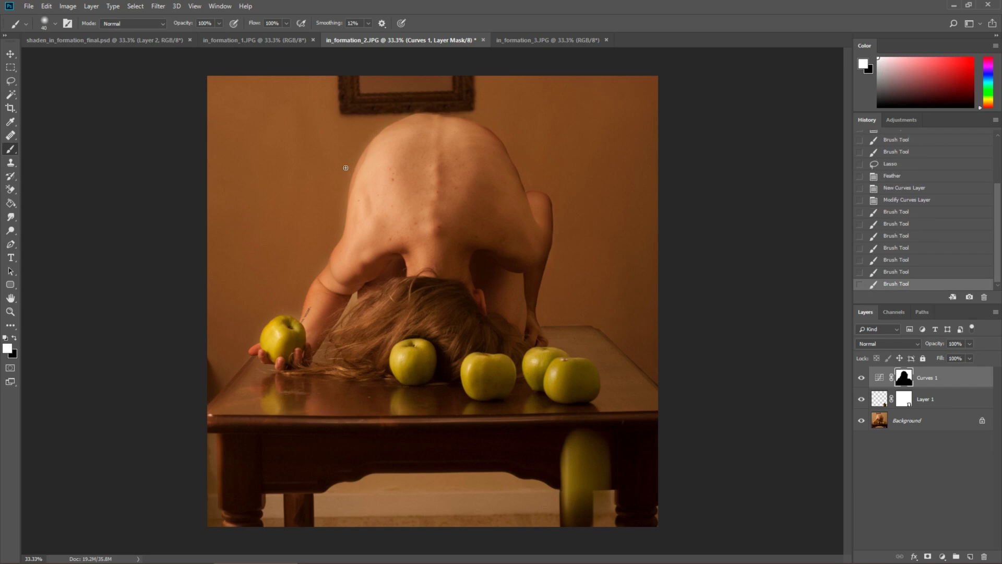
{"action": "mouse_move", "coordinate": [345, 168]}
{"action": "left_mouse_down"}
{"action": "mouse_move", "coordinate": [389, 120]}
{"action": "mouse_move", "coordinate": [418, 106]}
{"action": "mouse_move", "coordinate": [348, 181]}
{"action": "left_mouse_up"}
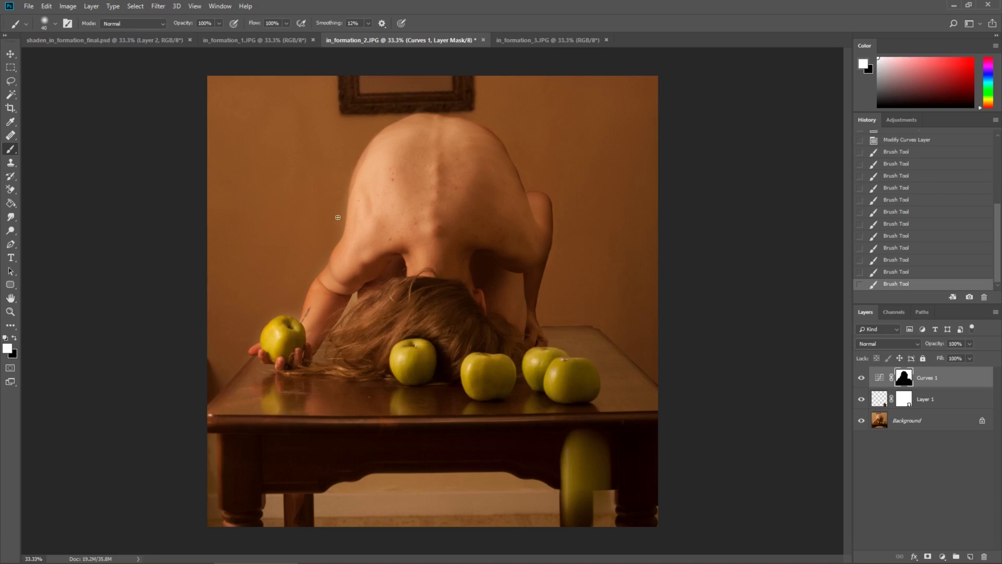
{"action": "left_click_drag", "start_coordinate": [338, 217], "coordinate": [341, 214]}
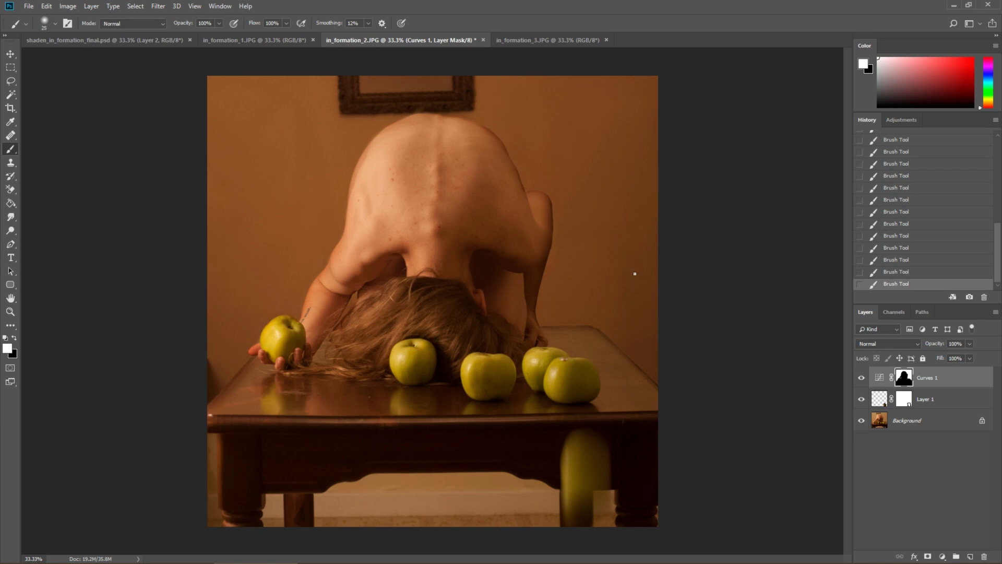
{"action": "key", "text": "x"}
- Set the brush to 200 px, 0% hardness, 18% opacity and softly paint the mask along the arm
{"action": "left_click_drag", "start_coordinate": [188, 23], "coordinate": [174, 14]}
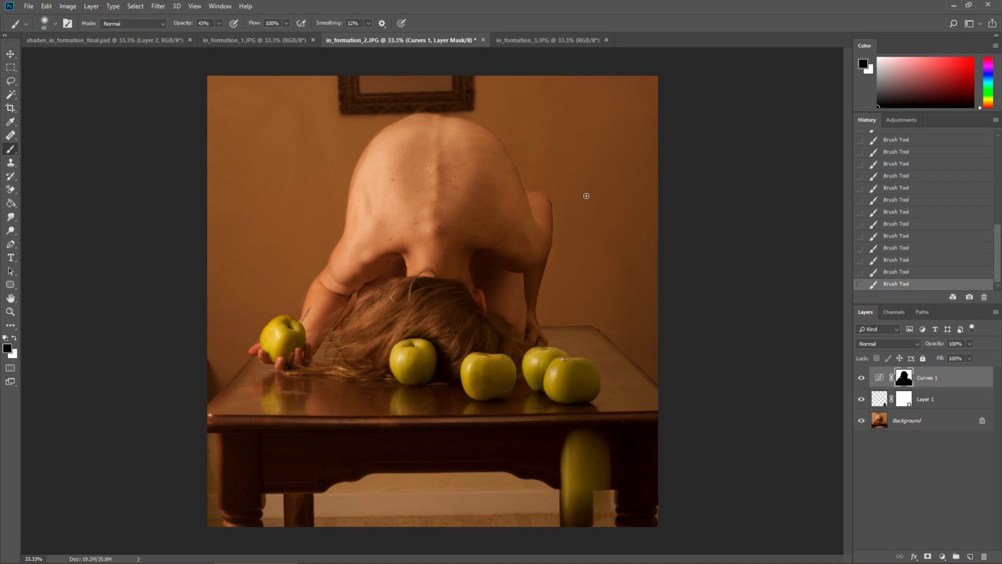
{"action": "key", "text": "bracketright"}
{"action": "key", "text": "bracketright"}
{"action": "key", "text": "bracketright"}
{"action": "key", "text": "bracketright"}
{"action": "key", "text": "bracketright"}
{"action": "key", "text": "bracketright"}
{"action": "key", "text": "bracketright"}
{"action": "key", "text": "bracketright"}
{"action": "key", "text": "bracketright"}
{"action": "key", "text": "bracketright"}
{"action": "right_click", "coordinate": [582, 185]}
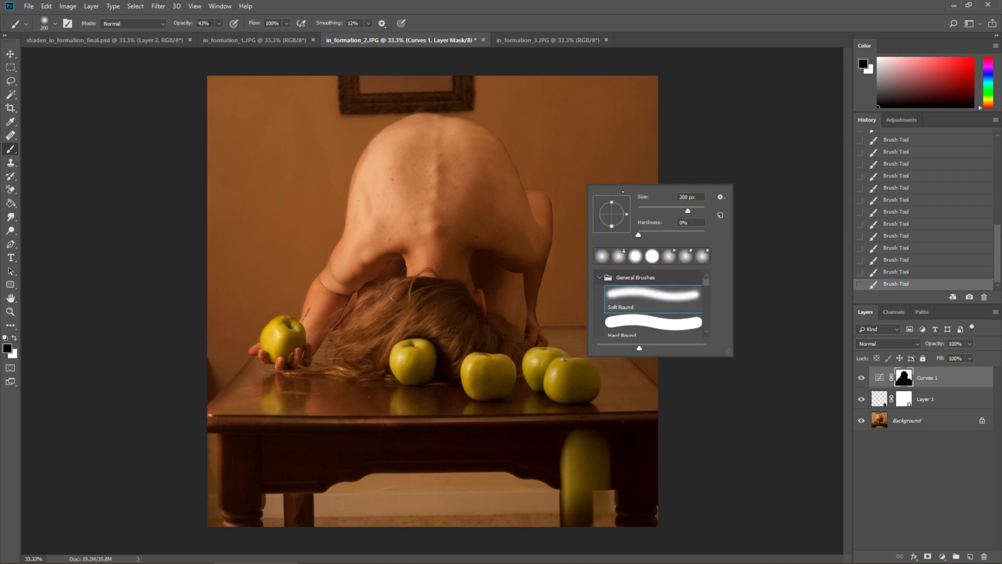
{"action": "left_click_drag", "start_coordinate": [189, 26], "coordinate": [185, 24]}
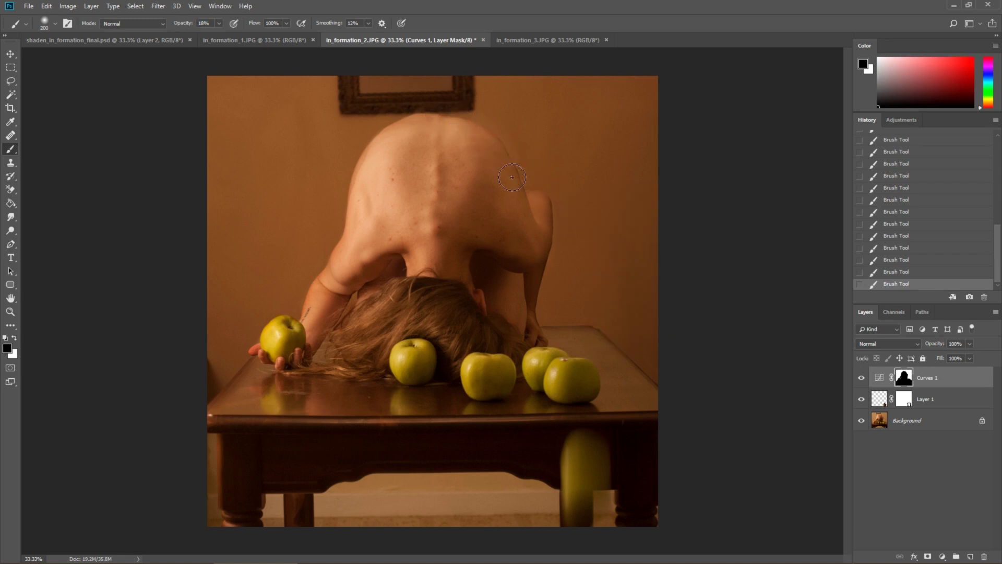
{"action": "left_click_drag", "start_coordinate": [557, 209], "coordinate": [551, 300]}
{"action": "key", "text": "x"}
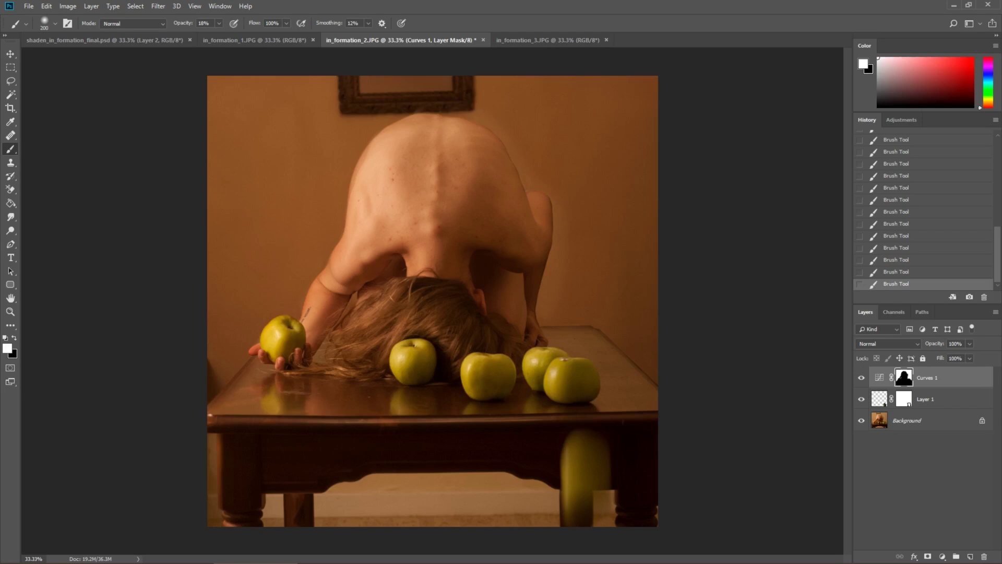
{"action": "mouse_move", "coordinate": [553, 253]}
{"action": "left_mouse_down"}
{"action": "mouse_move", "coordinate": [548, 165]}
{"action": "mouse_move", "coordinate": [552, 285]}
{"action": "mouse_move", "coordinate": [515, 149]}
{"action": "mouse_move", "coordinate": [538, 186]}
{"action": "left_mouse_up"}
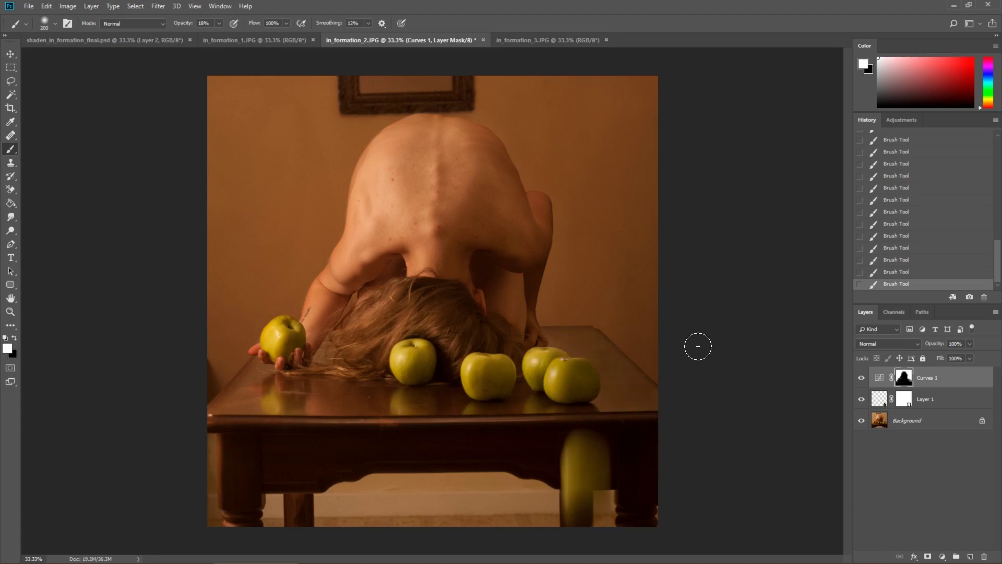
- Toggle Curves 1 off and on to compare the image with and without the adjustment
{"action": "left_click", "coordinate": [863, 378]}
{"action": "left_click", "coordinate": [863, 378]}
{"action": "left_click", "coordinate": [862, 378]}
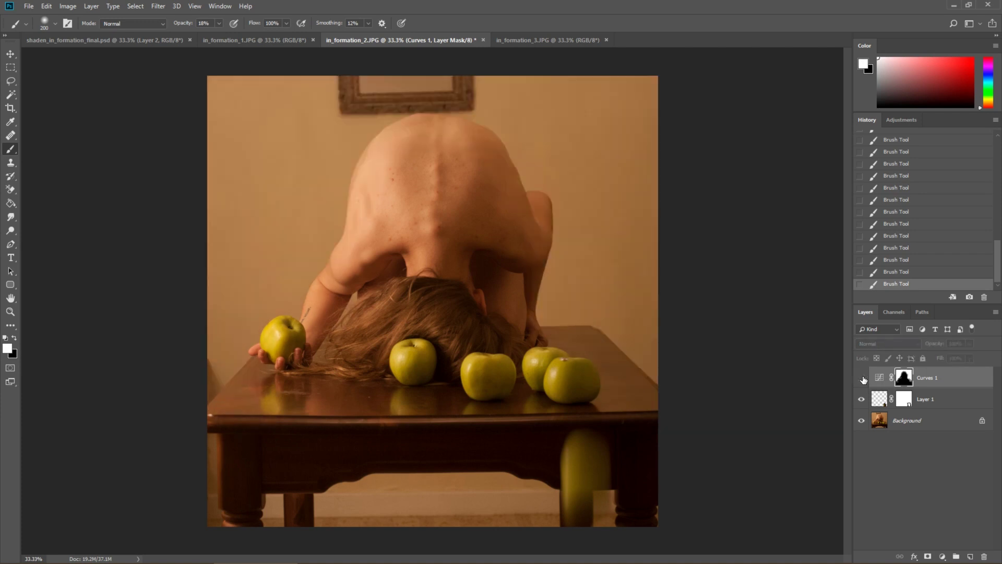
{"action": "left_click", "coordinate": [863, 378]}
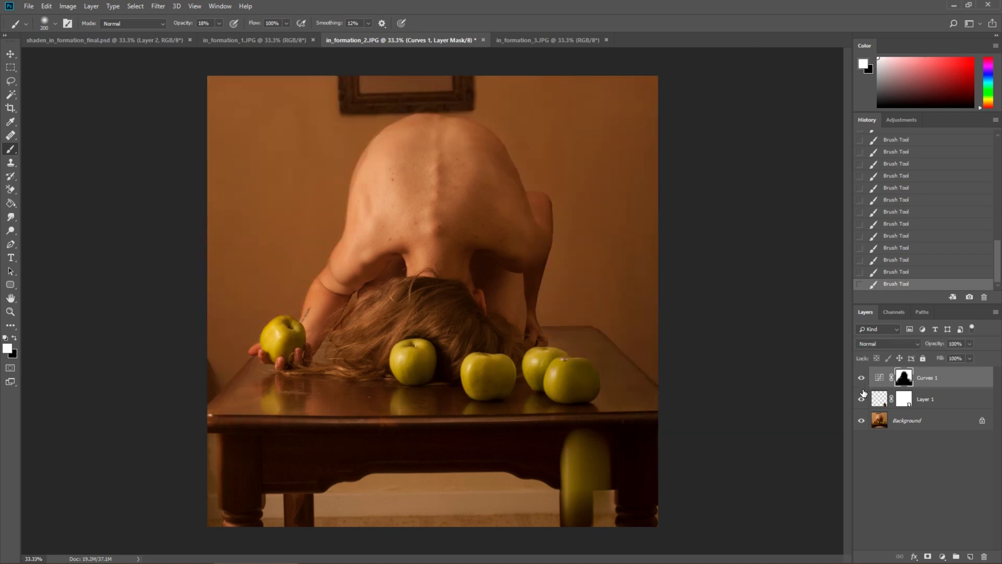
{"action": "key", "text": "x"}
{"action": "left_click", "coordinate": [862, 379]}
{"action": "left_click", "coordinate": [862, 379]}
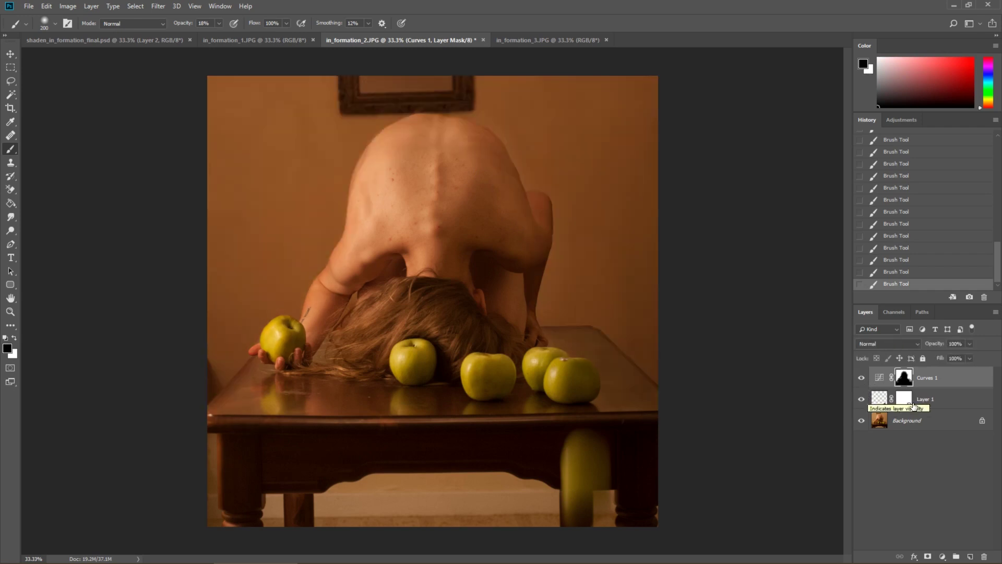
- Duplicate the Background layer and clone plain wall over the left and right sides of the mirror frame
{"action": "left_click", "coordinate": [965, 427]}
{"action": "left_click_drag", "start_coordinate": [965, 431], "coordinate": [969, 555]}
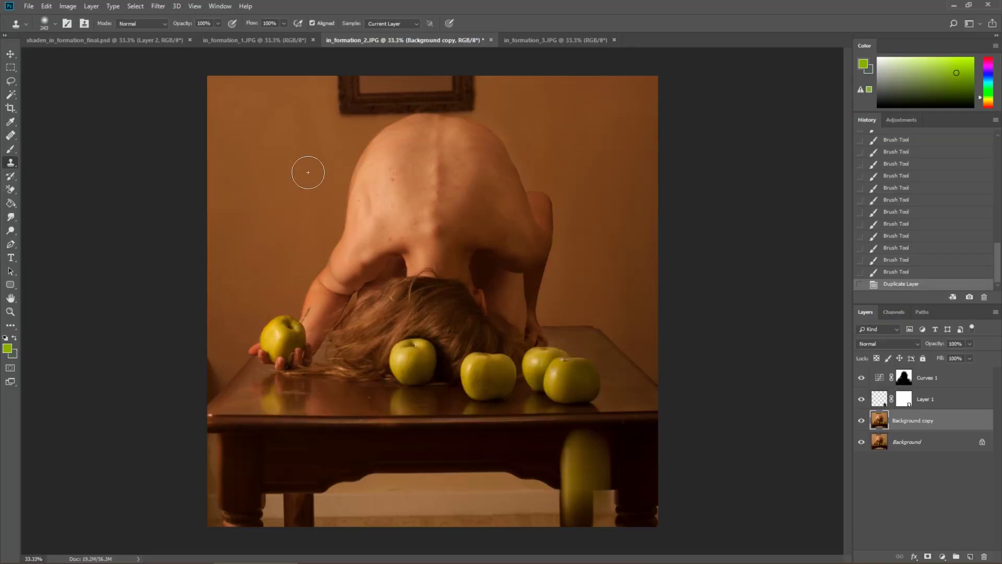
{"action": "key", "text": "alt"}
{"action": "left_click", "coordinate": [270, 159], "text": "alt"}
{"action": "mouse_move", "coordinate": [386, 101]}
{"action": "left_mouse_down"}
{"action": "mouse_move", "coordinate": [347, 99]}
{"action": "mouse_move", "coordinate": [349, 81]}
{"action": "mouse_move", "coordinate": [345, 113]}
{"action": "mouse_move", "coordinate": [409, 62]}
{"action": "left_mouse_up"}
{"action": "left_click", "coordinate": [281, 156], "text": "alt"}
{"action": "left_click", "coordinate": [564, 131], "text": "alt"}
{"action": "mouse_move", "coordinate": [493, 102]}
{"action": "left_mouse_down"}
{"action": "mouse_move", "coordinate": [448, 70]}
{"action": "mouse_move", "coordinate": [479, 87]}
{"action": "mouse_move", "coordinate": [482, 100]}
{"action": "mouse_move", "coordinate": [397, 89]}
{"action": "left_mouse_up"}
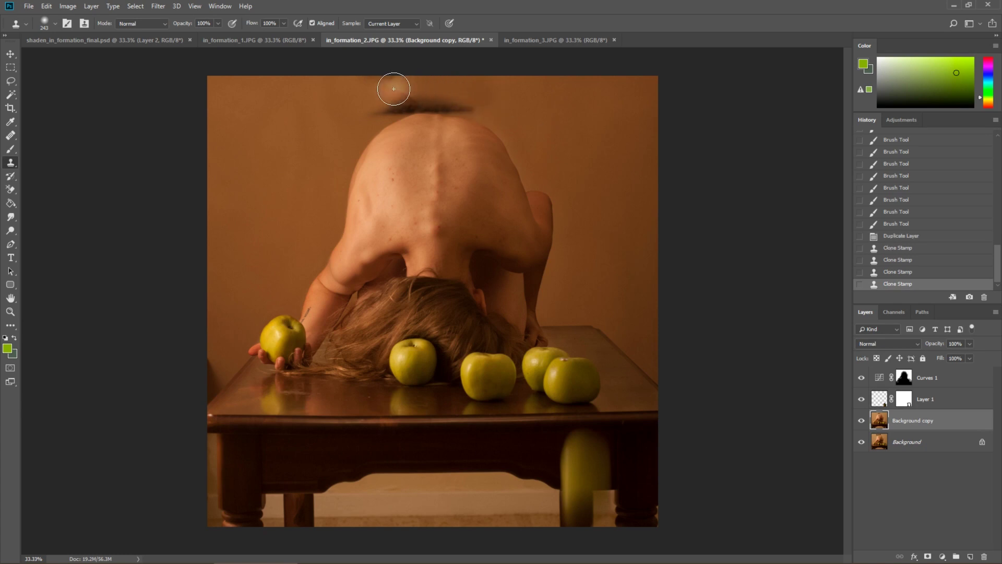
- Clone wall over the dark spots and hair strip above the head with a softer 90, then 60 px brush
{"action": "key", "text": "bracketleft"}
{"action": "key", "text": "bracketleft"}
{"action": "key", "text": "bracketleft"}
{"action": "key", "text": "bracketleft"}
{"action": "key", "text": "bracketleft"}
{"action": "key", "text": "bracketleft"}
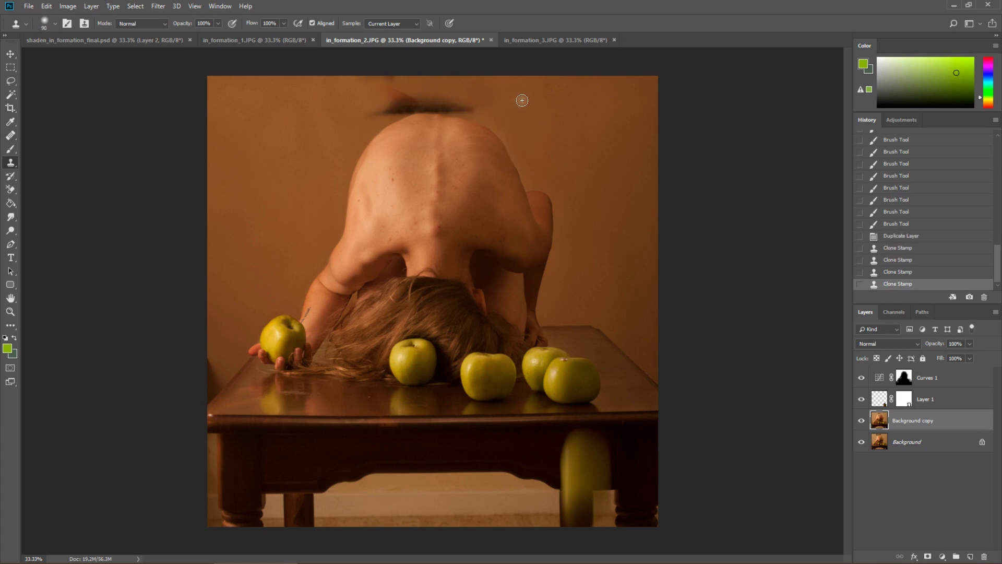
{"action": "left_click", "coordinate": [525, 124], "text": "alt"}
{"action": "mouse_move", "coordinate": [464, 108]}
{"action": "left_mouse_down"}
{"action": "mouse_move", "coordinate": [441, 94]}
{"action": "mouse_move", "coordinate": [473, 105]}
{"action": "mouse_move", "coordinate": [401, 94]}
{"action": "mouse_move", "coordinate": [366, 103]}
{"action": "mouse_move", "coordinate": [405, 94]}
{"action": "mouse_move", "coordinate": [380, 68]}
{"action": "mouse_move", "coordinate": [397, 101]}
{"action": "mouse_move", "coordinate": [374, 113]}
{"action": "mouse_move", "coordinate": [445, 103]}
{"action": "mouse_move", "coordinate": [439, 95]}
{"action": "mouse_move", "coordinate": [445, 106]}
{"action": "mouse_move", "coordinate": [407, 103]}
{"action": "left_mouse_up"}
{"action": "left_click", "coordinate": [337, 100], "text": "alt"}
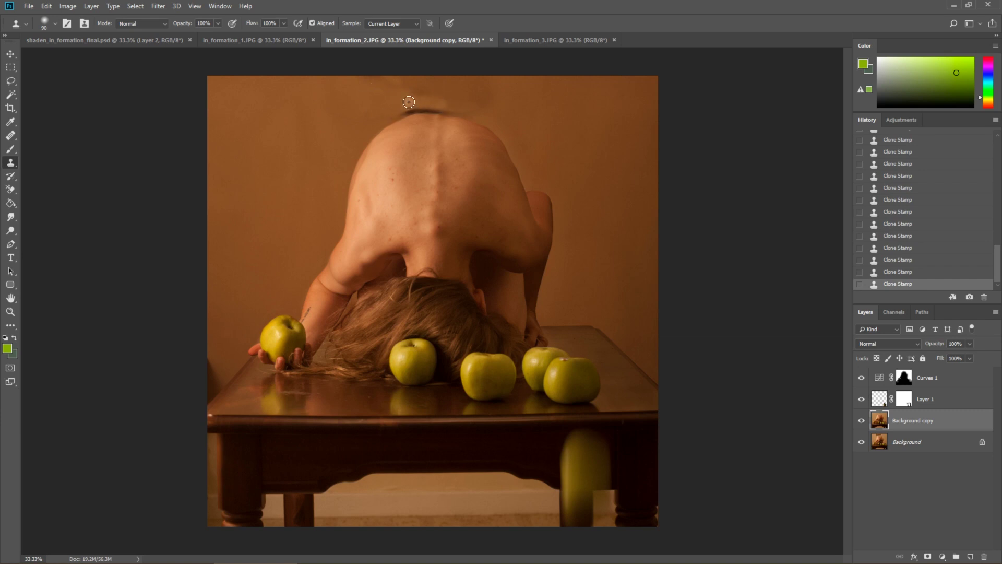
{"action": "right_click", "coordinate": [510, 98]}
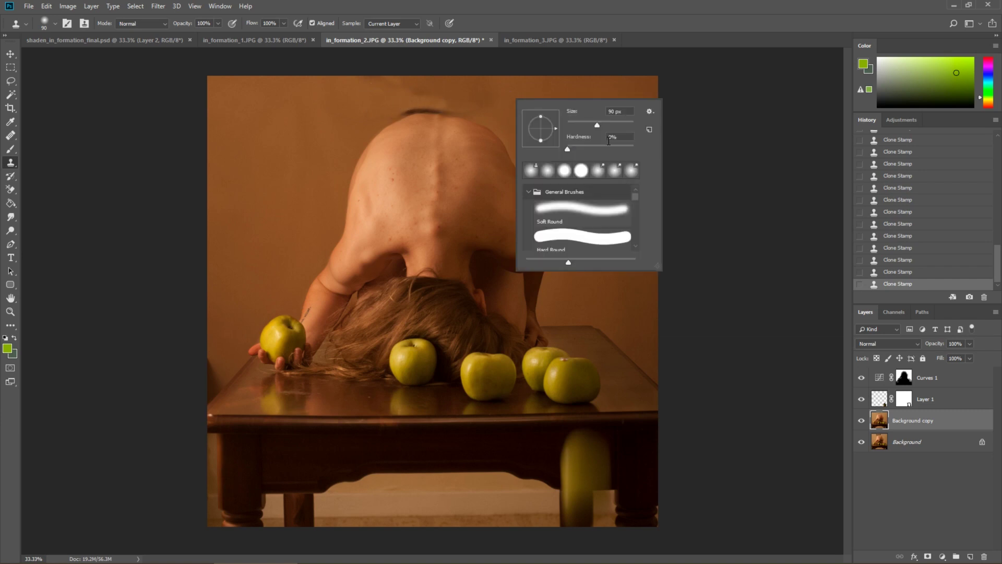
{"action": "left_click", "coordinate": [628, 138]}
{"action": "key", "text": "Return"}
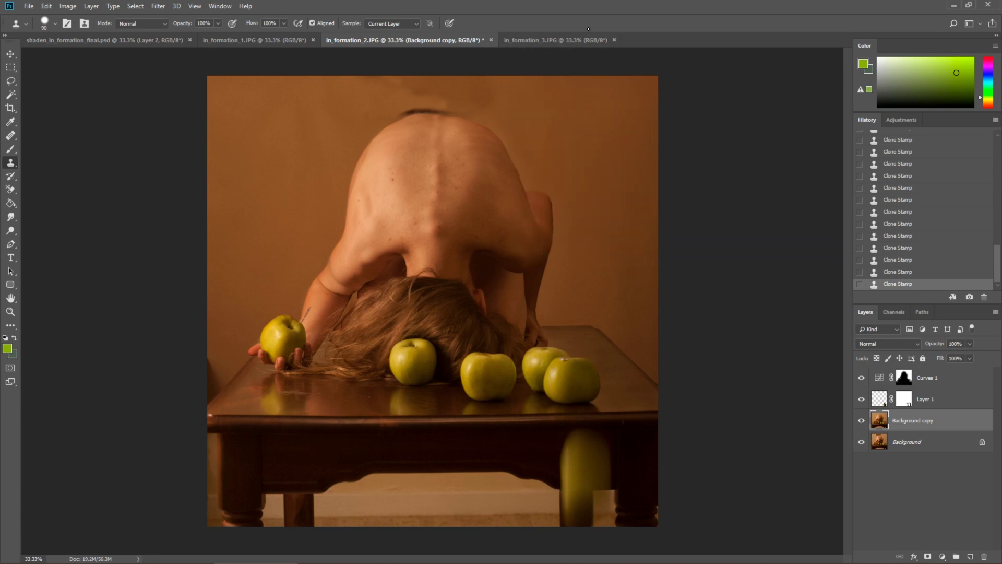
{"action": "key", "text": "bracketleft"}
{"action": "key", "text": "bracketleft"}
{"action": "key", "text": "bracketleft"}
{"action": "left_click", "coordinate": [515, 113], "text": "alt"}
{"action": "left_click", "coordinate": [458, 112]}
{"action": "left_click_drag", "start_coordinate": [458, 112], "coordinate": [395, 109]}
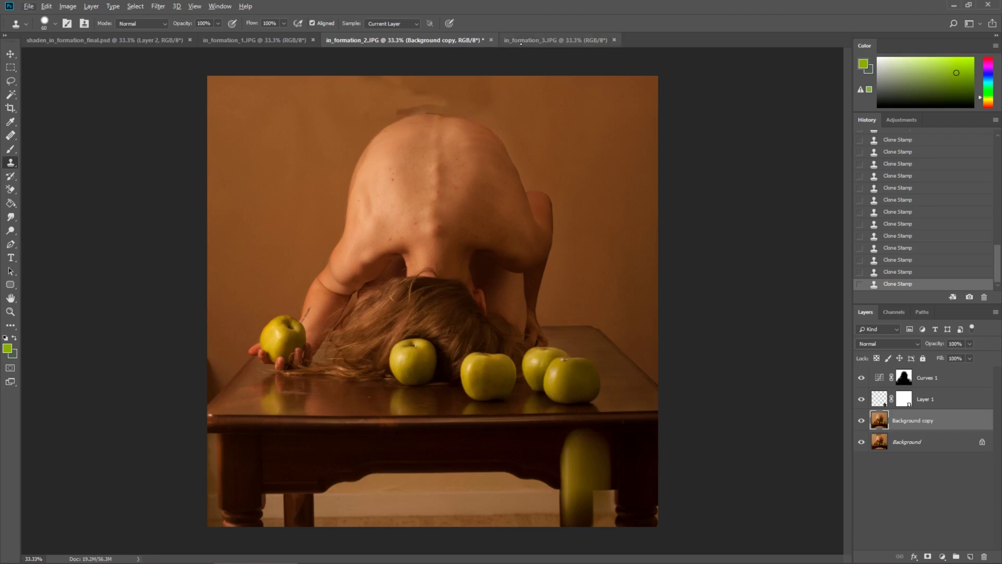
- Heal the blotches and dark patch on the wall above the figure's back with the Healing Brush
{"action": "left_click", "coordinate": [11, 135]}
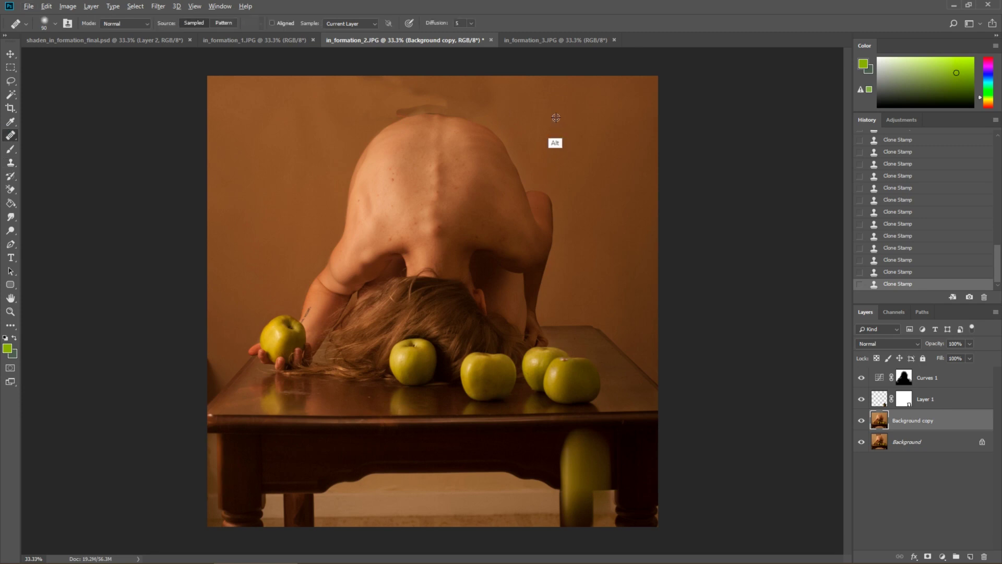
{"action": "left_click", "coordinate": [448, 97]}
{"action": "left_click", "coordinate": [449, 99]}
{"action": "left_click", "coordinate": [388, 82]}
{"action": "left_click", "coordinate": [414, 86]}
{"action": "left_click", "coordinate": [417, 94]}
{"action": "left_click", "coordinate": [421, 98]}
{"action": "left_click", "coordinate": [406, 102]}
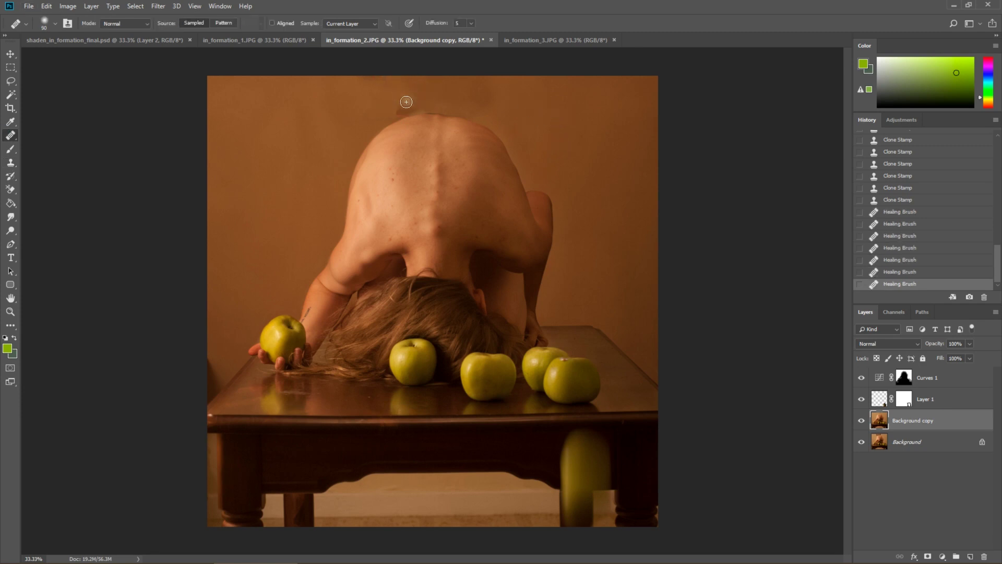
{"action": "left_click", "coordinate": [383, 106]}
{"action": "left_click", "coordinate": [399, 107]}
{"action": "left_click", "coordinate": [361, 106]}
{"action": "left_click", "coordinate": [403, 104]}
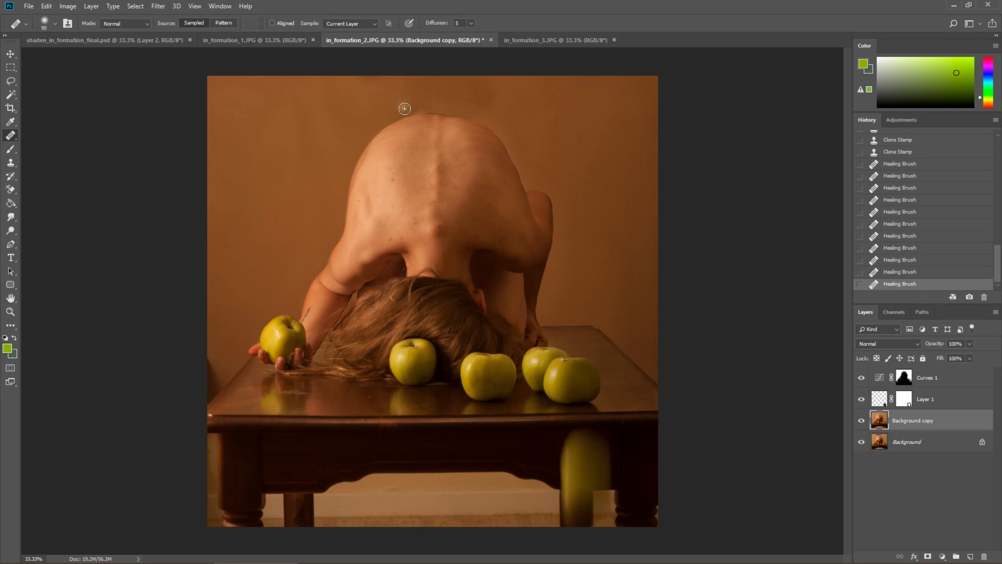
{"action": "left_click", "coordinate": [435, 103]}
{"action": "left_click", "coordinate": [420, 102]}
{"action": "mouse_move", "coordinate": [488, 107]}
{"action": "left_mouse_down"}
{"action": "mouse_move", "coordinate": [504, 94]}
{"action": "mouse_move", "coordinate": [500, 103]}
{"action": "mouse_move", "coordinate": [461, 88]}
{"action": "left_mouse_up"}
- Compare layer visibility and cycle through the open documents, ending back in in_formation_2.JPG
{"action": "left_click", "coordinate": [862, 442], "text": "alt"}
{"action": "left_click", "coordinate": [862, 443], "text": "alt"}
{"action": "left_click", "coordinate": [864, 451], "text": "alt"}
{"action": "left_click", "coordinate": [864, 451], "text": "alt"}
{"action": "left_click", "coordinate": [105, 40]}
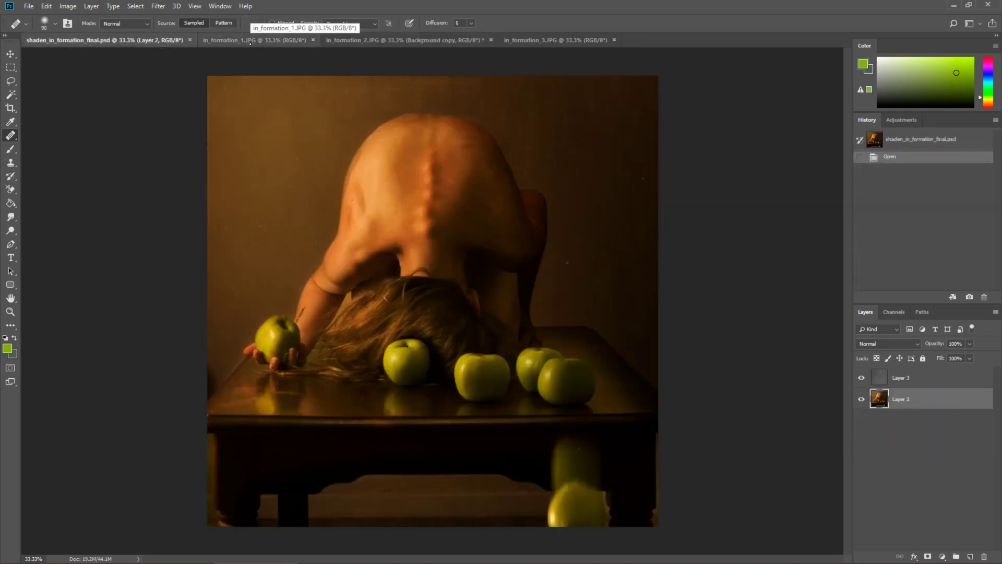
{"action": "left_click", "coordinate": [556, 40]}
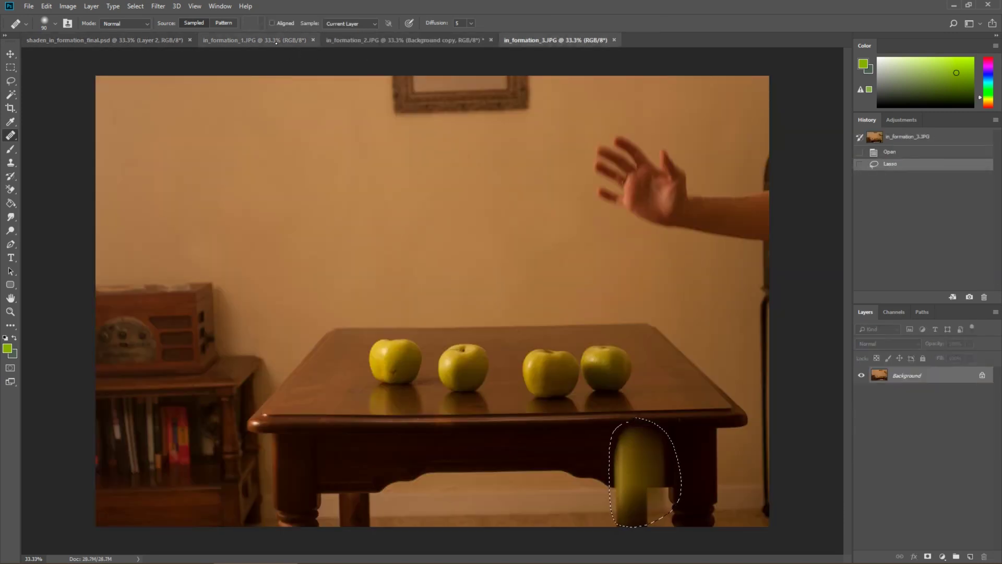
{"action": "left_click", "coordinate": [282, 40]}
{"action": "left_click", "coordinate": [439, 40]}
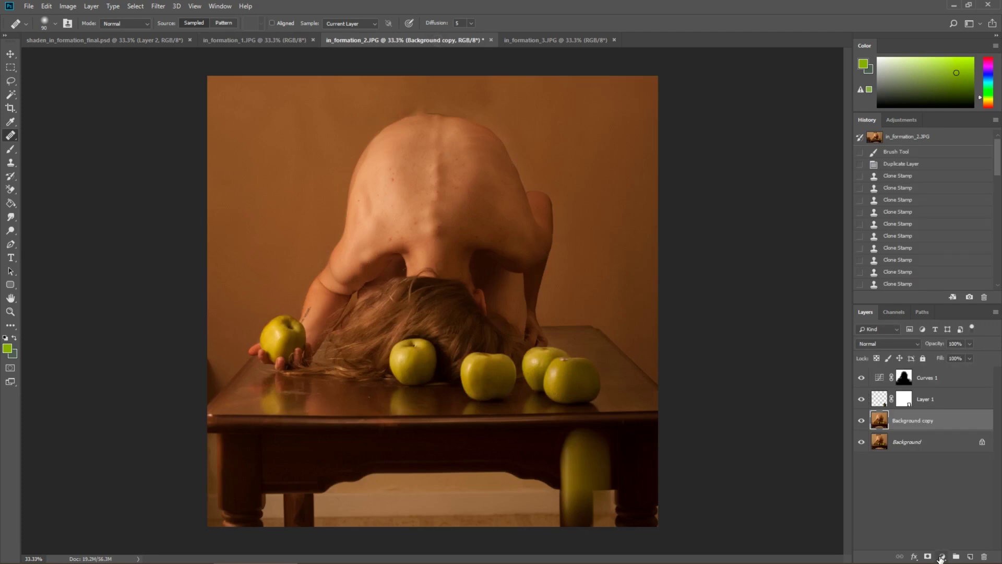
- Add a Curves adjustment layer pulled down to darken the whole photo
{"action": "left_click", "coordinate": [941, 557]}
{"action": "left_click", "coordinate": [934, 424]}
{"action": "left_click_drag", "start_coordinate": [685, 294], "coordinate": [669, 319]}
{"action": "left_click", "coordinate": [689, 297]}
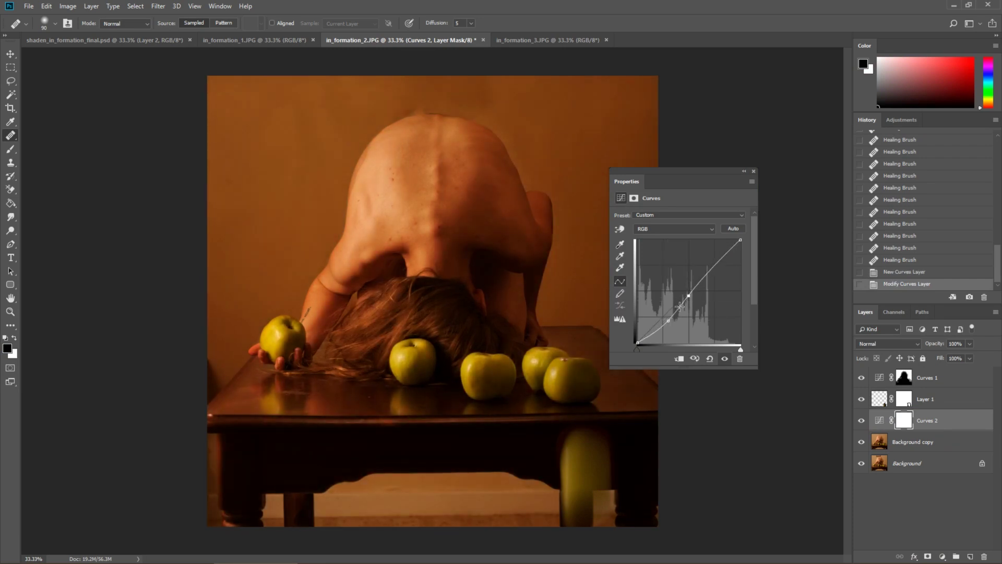
{"action": "left_click", "coordinate": [754, 171]}
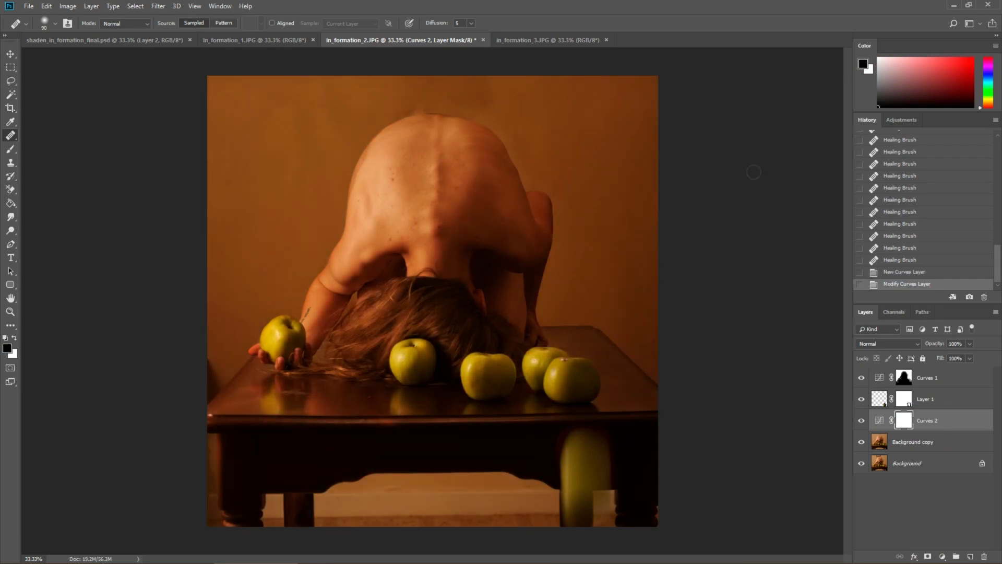
- Add a Hue/Saturation adjustment layer with Saturation lowered to -39
{"action": "left_click", "coordinate": [943, 556]}
{"action": "left_click", "coordinate": [935, 456]}
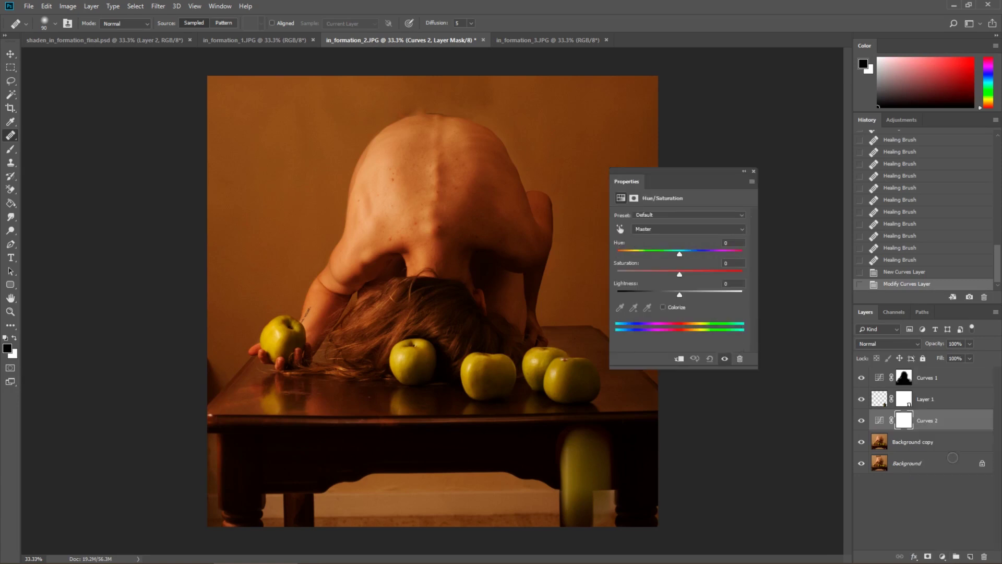
{"action": "left_click", "coordinate": [672, 275]}
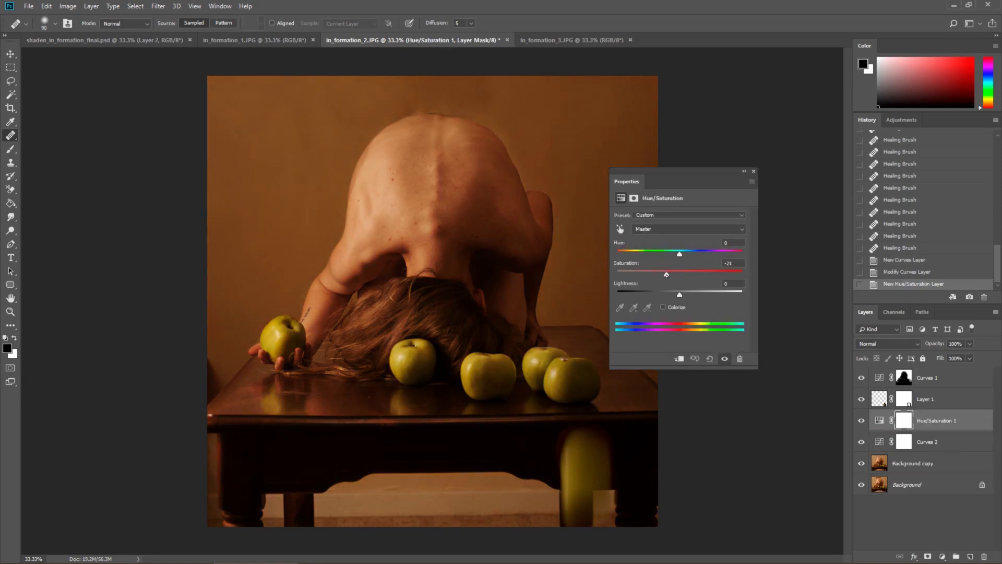
{"action": "left_click_drag", "start_coordinate": [657, 275], "coordinate": [656, 275]}
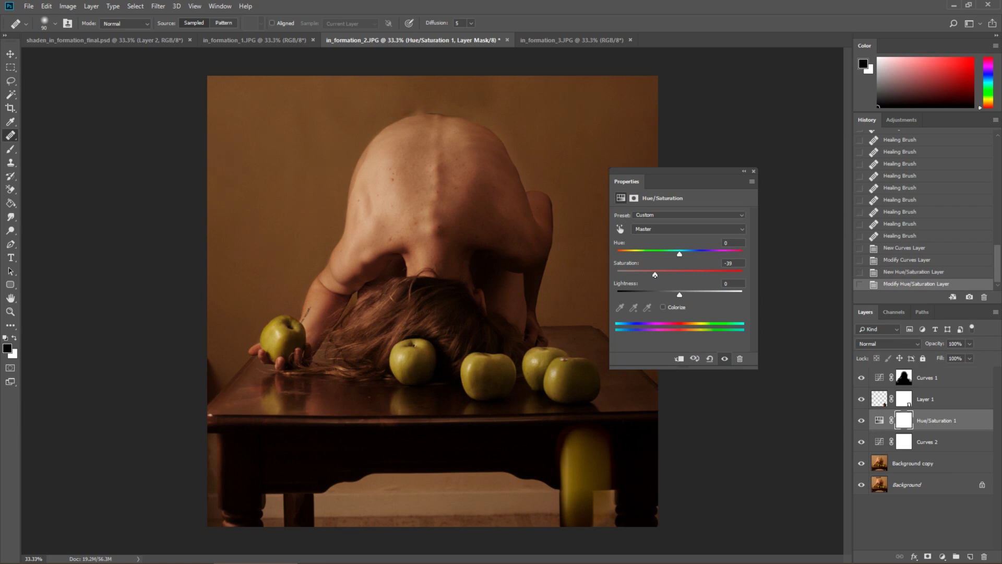
{"action": "left_click", "coordinate": [753, 172]}
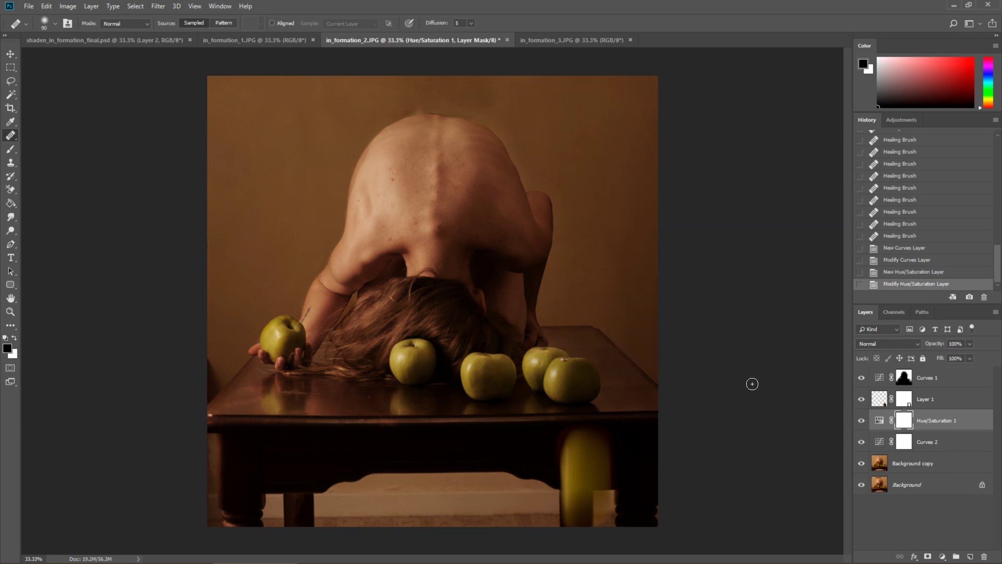
{"action": "left_click", "coordinate": [906, 401]}
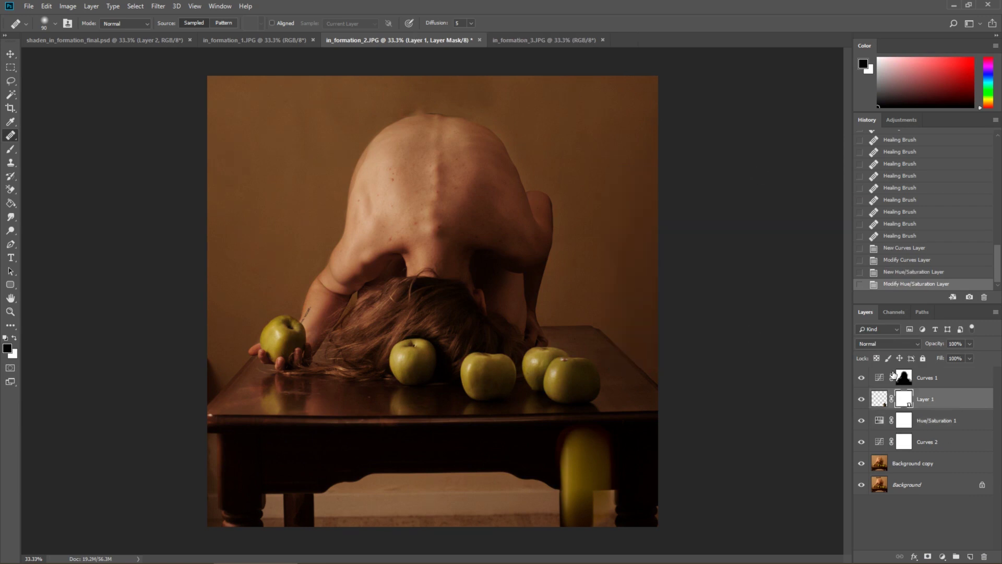
- On the Background copy layer, heal the blemishes across the bare back with a 60 px Healing Brush
{"action": "left_click", "coordinate": [861, 399]}
{"action": "left_click", "coordinate": [861, 399]}
{"action": "left_click", "coordinate": [921, 469]}
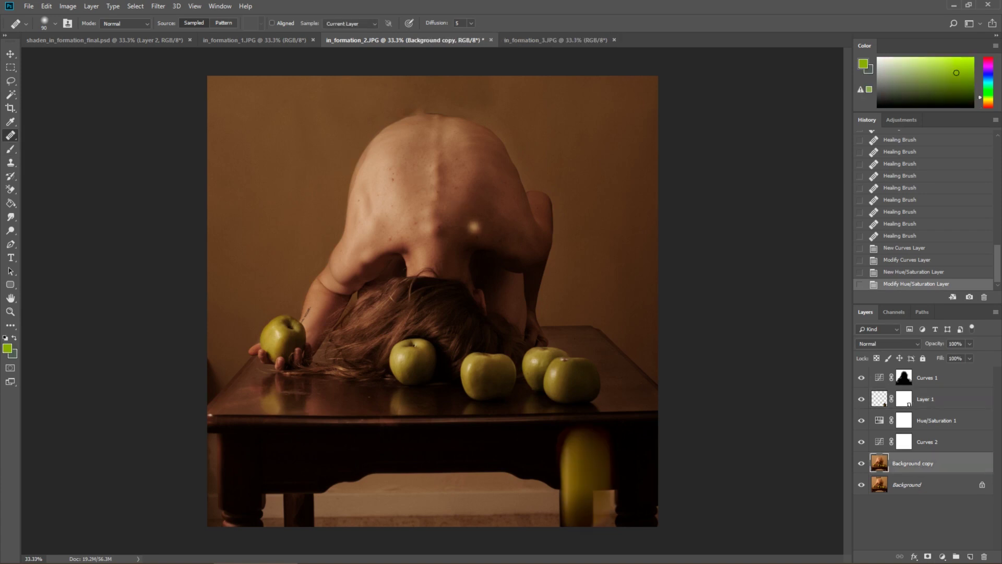
{"action": "key", "text": "bracketleft"}
{"action": "key", "text": "bracketleft"}
{"action": "key", "text": "bracketleft"}
{"action": "left_click", "coordinate": [394, 177]}
{"action": "left_click", "coordinate": [406, 208]}
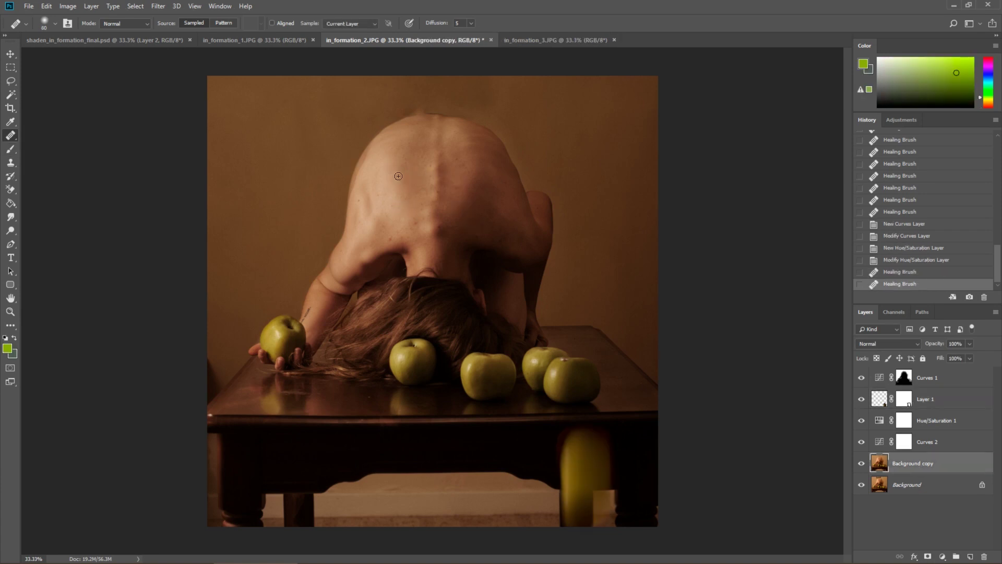
{"action": "left_click", "coordinate": [385, 205]}
{"action": "left_click", "coordinate": [398, 176]}
{"action": "left_click", "coordinate": [394, 238]}
{"action": "left_click", "coordinate": [396, 231]}
{"action": "left_click", "coordinate": [395, 228]}
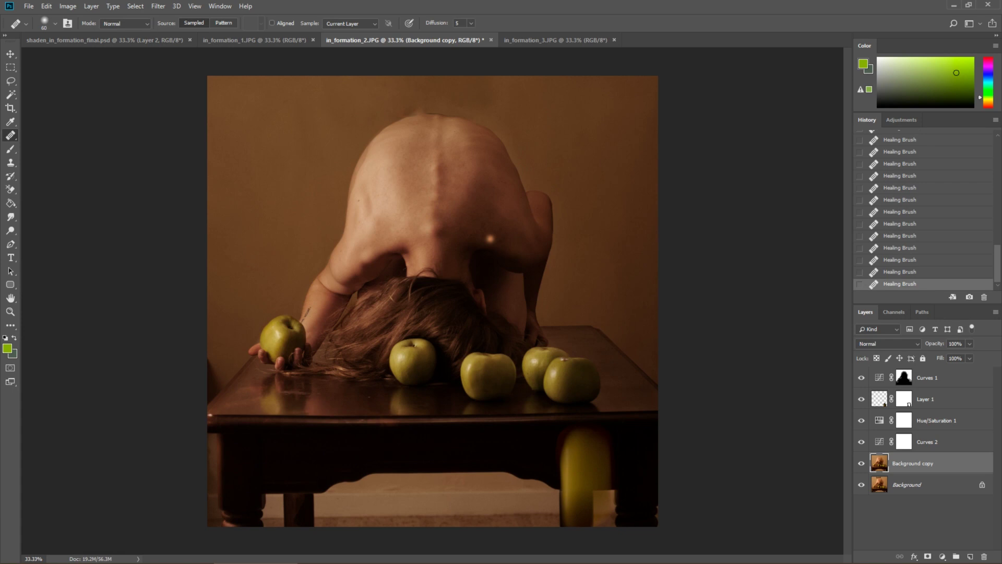
- Dodge the spine's vertebrae at 32% exposure on midtones to lighten them
{"action": "left_click", "coordinate": [10, 230]}
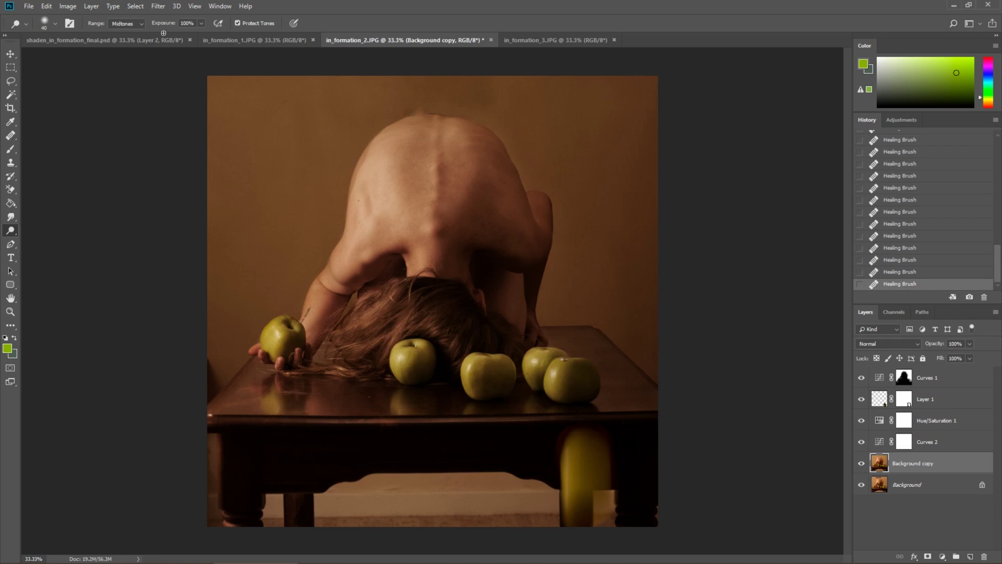
{"action": "mouse_move", "coordinate": [168, 24]}
{"action": "left_mouse_down"}
{"action": "mouse_move", "coordinate": [157, 24]}
{"action": "mouse_move", "coordinate": [169, 25]}
{"action": "left_mouse_up"}
{"action": "left_click_drag", "start_coordinate": [435, 154], "coordinate": [437, 232]}
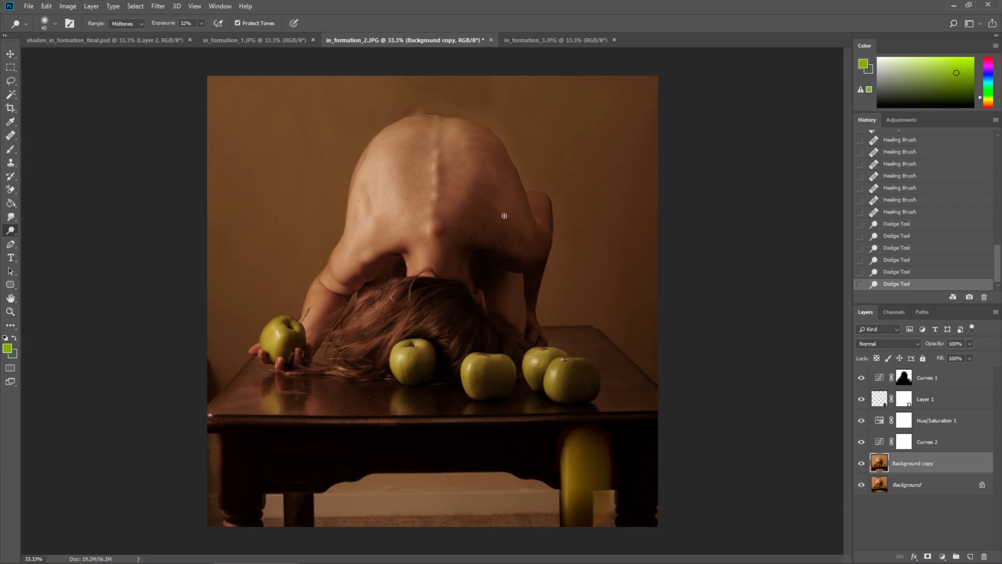
{"action": "right_click", "coordinate": [10, 230]}
- Switch to the Burn tool at 26% exposure and darken the shadows between the vertebrae down the spine
{"action": "left_click", "coordinate": [49, 248]}
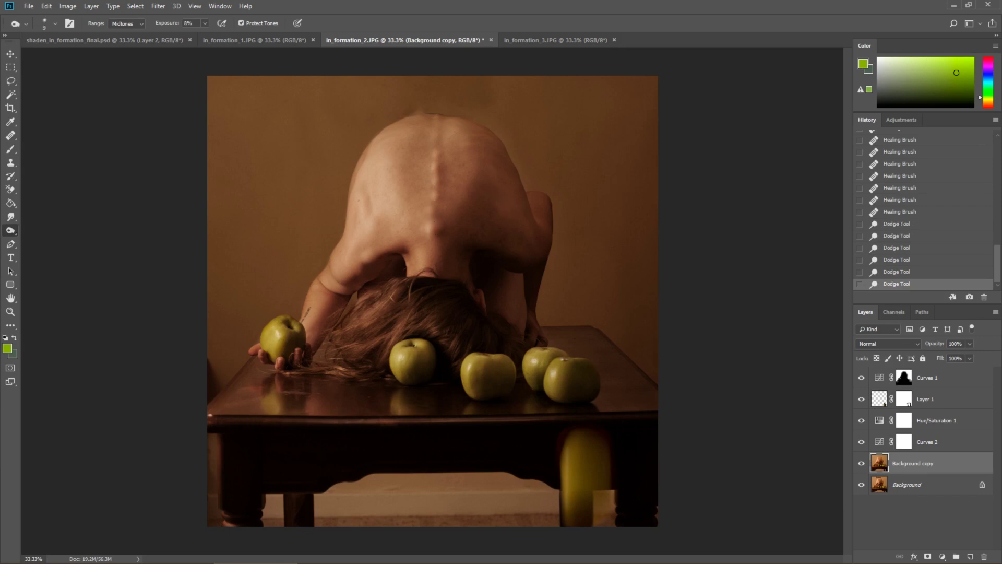
{"action": "mouse_move", "coordinate": [171, 26]}
{"action": "left_mouse_down"}
{"action": "mouse_move", "coordinate": [186, 25]}
{"action": "mouse_move", "coordinate": [177, 27]}
{"action": "left_mouse_up"}
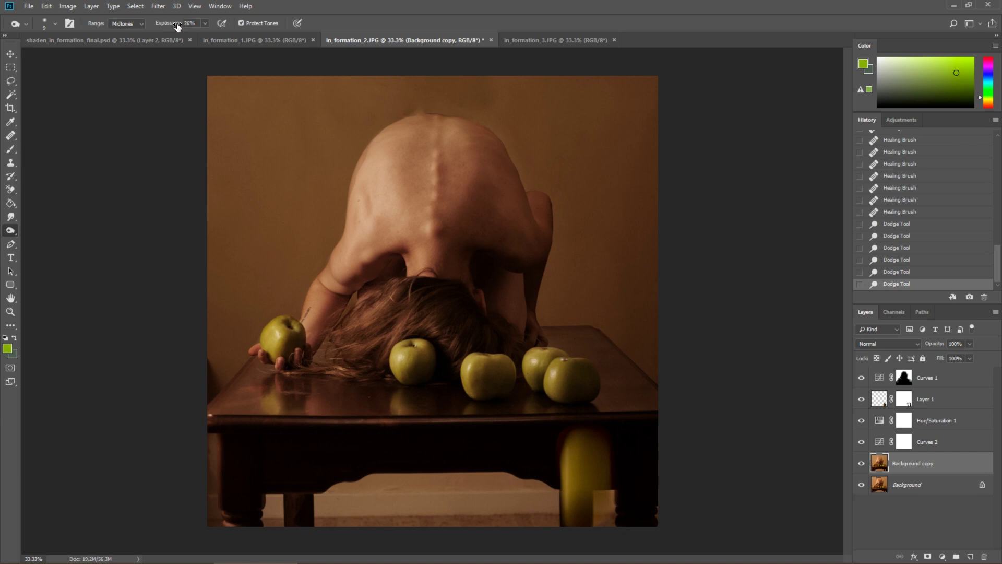
{"action": "left_click", "coordinate": [441, 148]}
{"action": "left_click", "coordinate": [442, 162]}
{"action": "left_click", "coordinate": [442, 170]}
{"action": "left_click", "coordinate": [440, 174]}
{"action": "left_click", "coordinate": [446, 188]}
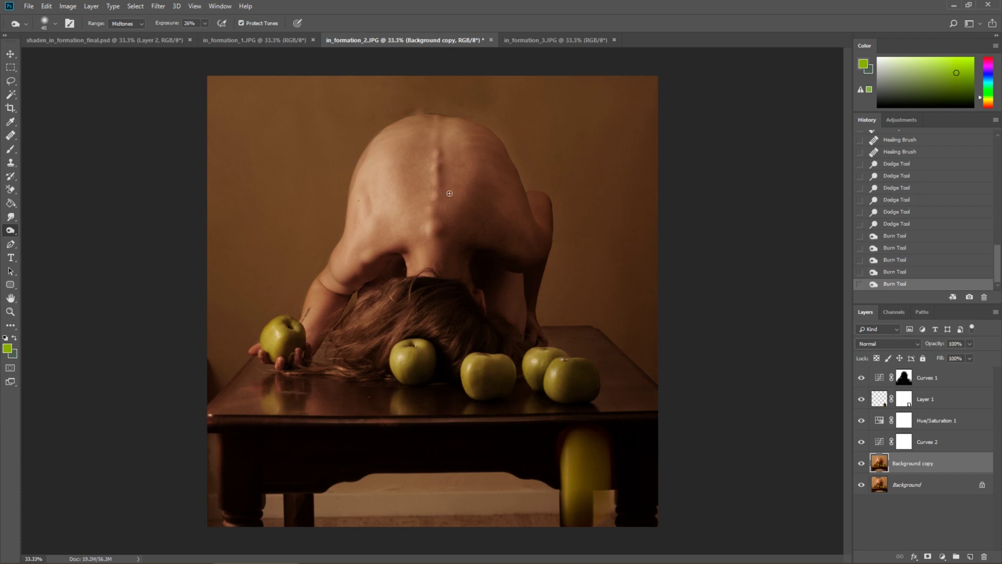
{"action": "left_click", "coordinate": [444, 184]}
{"action": "left_click", "coordinate": [440, 202]}
{"action": "left_click", "coordinate": [440, 212]}
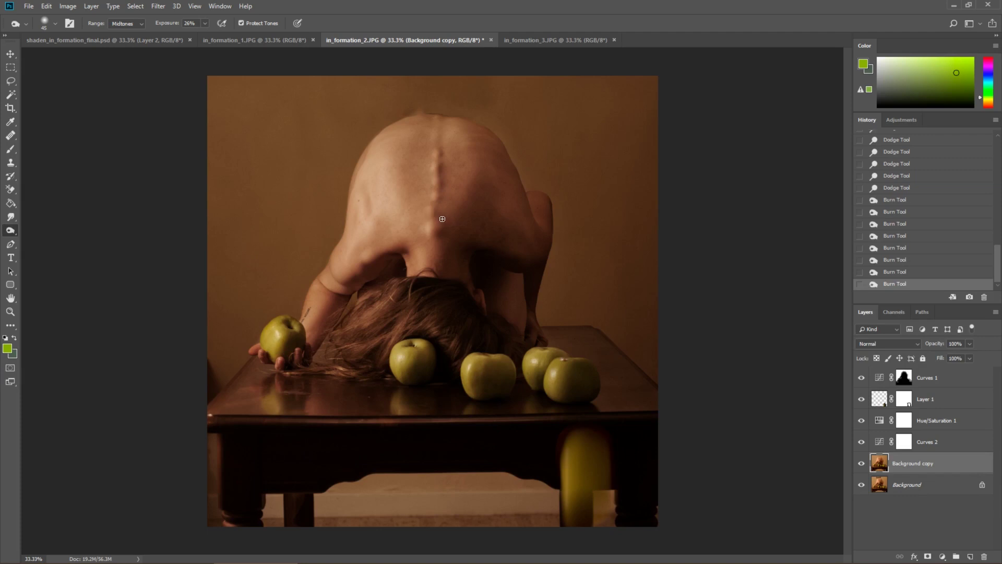
{"action": "left_click", "coordinate": [444, 222]}
{"action": "left_click", "coordinate": [432, 209]}
- Compare the back before and after dodging and burning in History, then select the Curves 1 layer
{"action": "left_click_drag", "start_coordinate": [997, 261], "coordinate": [997, 235]}
{"action": "left_click", "coordinate": [907, 204]}
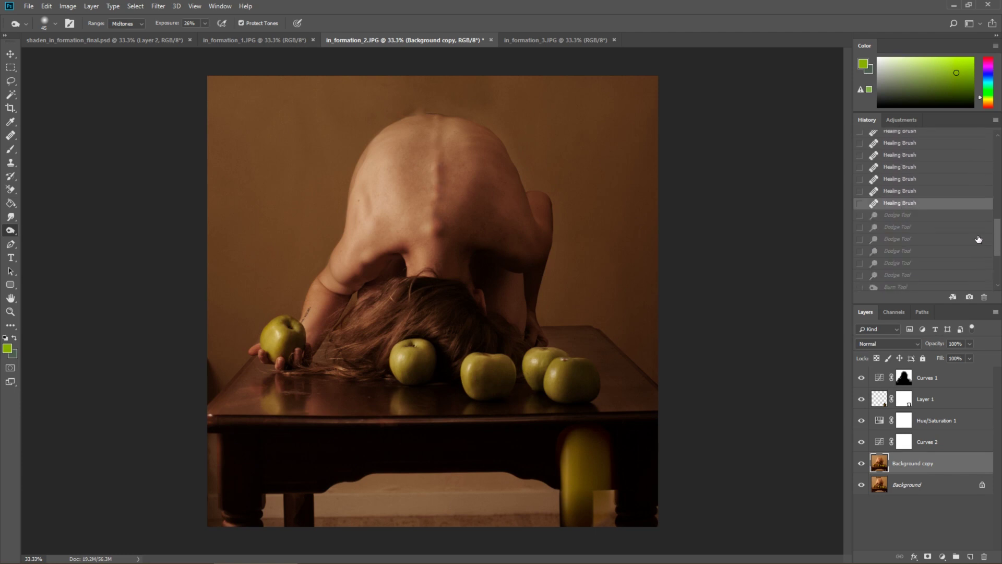
{"action": "left_click_drag", "start_coordinate": [999, 242], "coordinate": [997, 278]}
{"action": "left_click", "coordinate": [896, 285]}
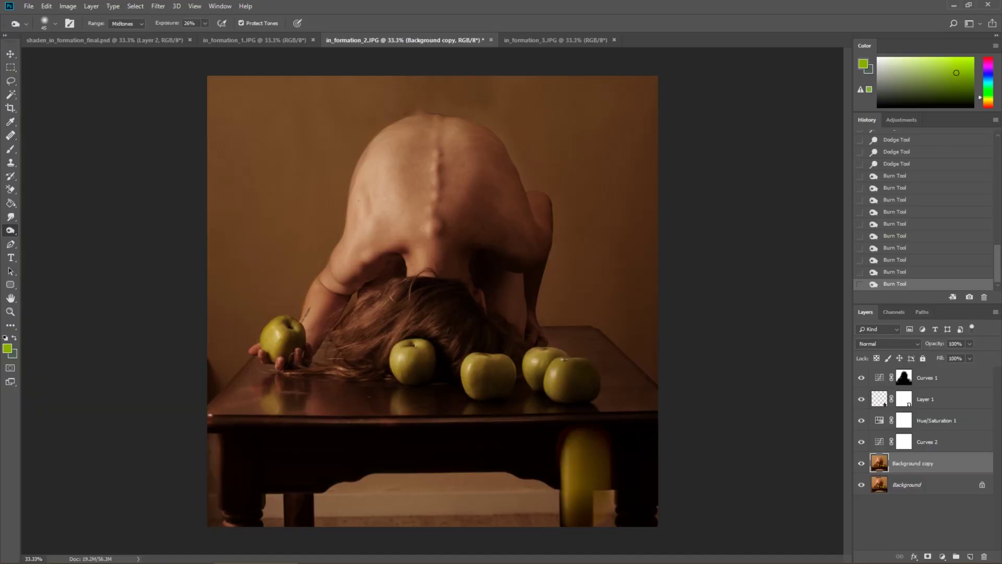
{"action": "left_click", "coordinate": [903, 377]}
- Add a Curves adjustment layer on top and raise the curve slightly to brighten the image
{"action": "left_click", "coordinate": [944, 556]}
{"action": "left_click", "coordinate": [934, 424]}
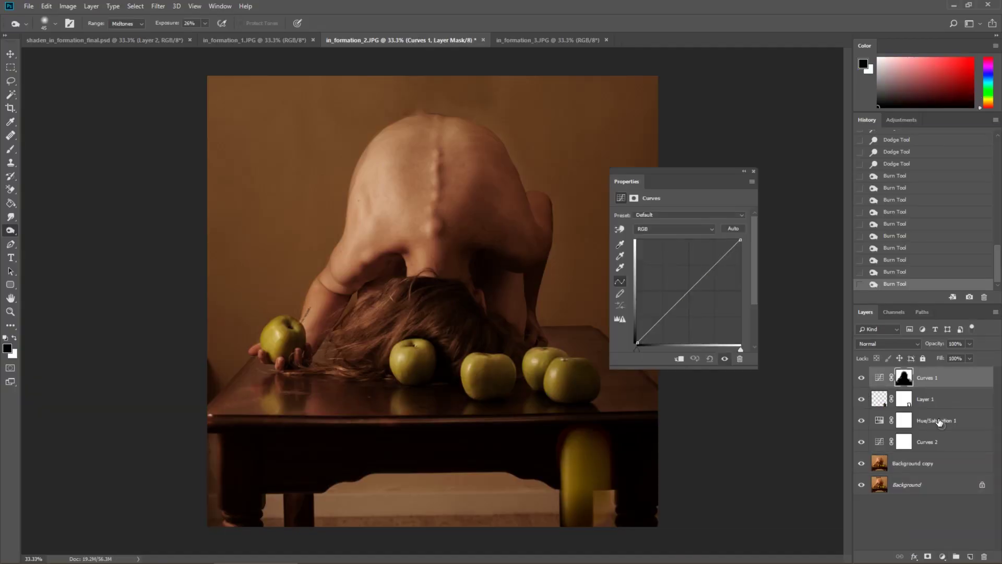
{"action": "left_click_drag", "start_coordinate": [683, 296], "coordinate": [666, 315]}
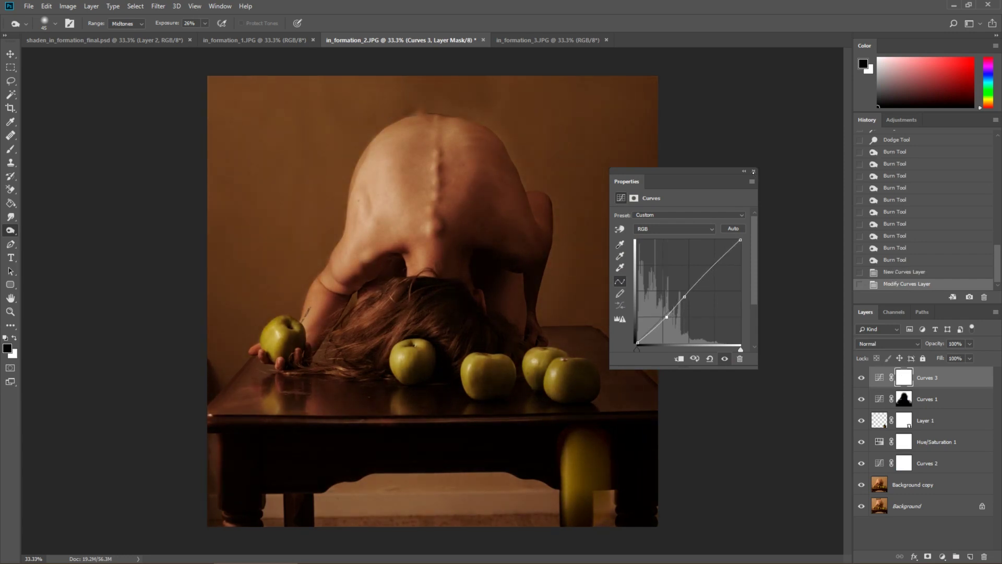
{"action": "left_click", "coordinate": [753, 172]}
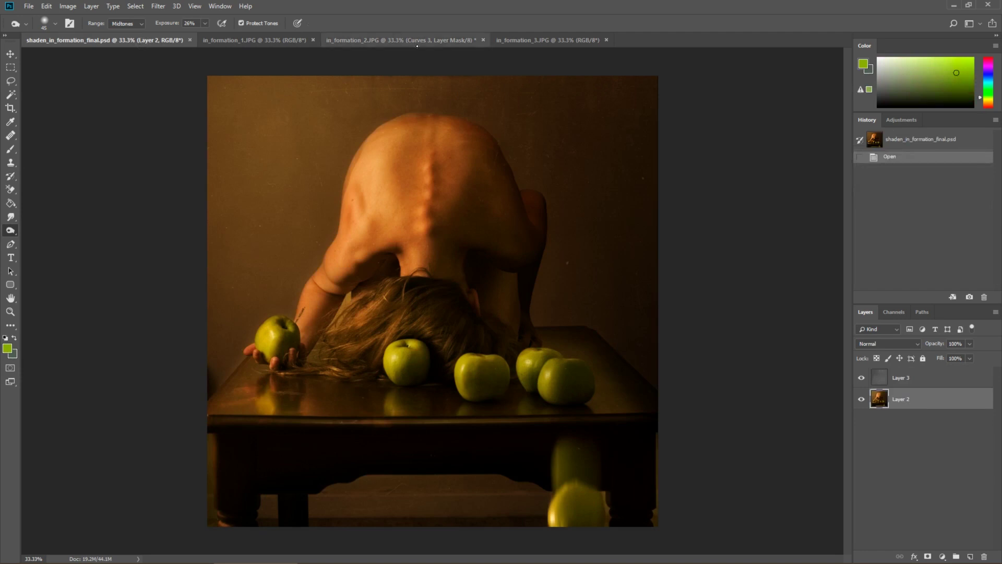
- Compare the result against the original background alone in in_formation_2.JPG, then show all layers again
{"action": "left_click", "coordinate": [420, 42]}
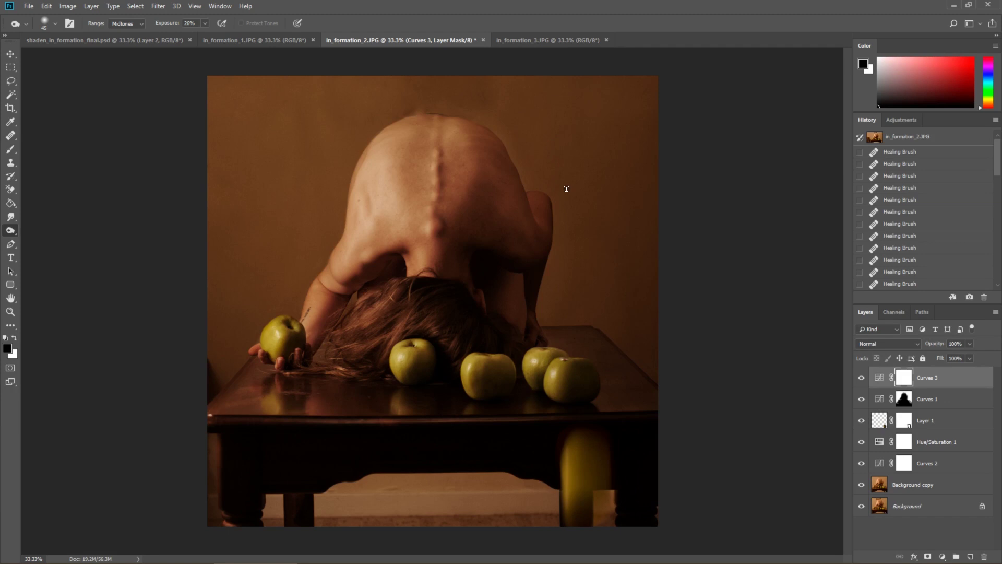
{"action": "left_click", "coordinate": [860, 507], "text": "alt"}
{"action": "left_click", "coordinate": [861, 508], "text": "alt"}
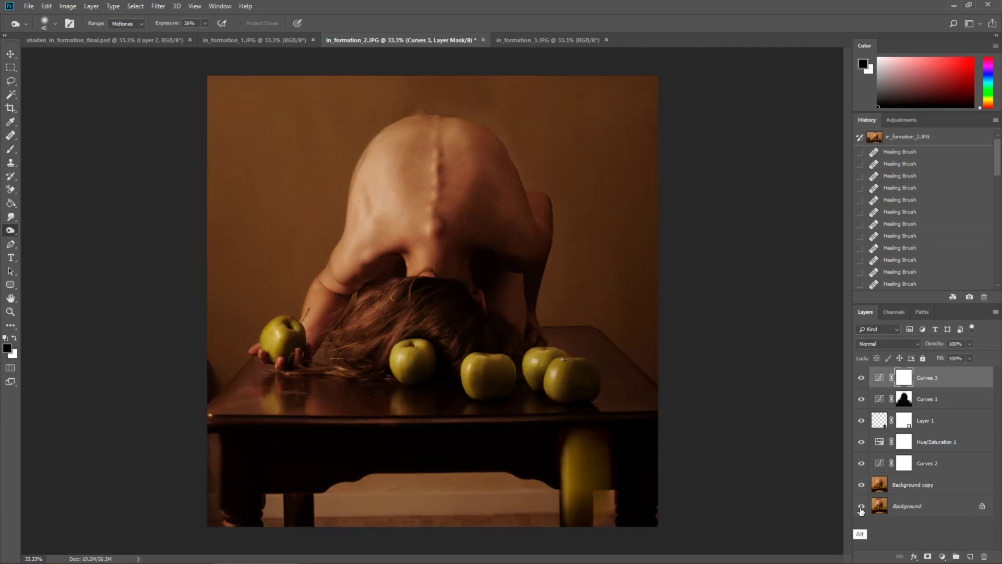